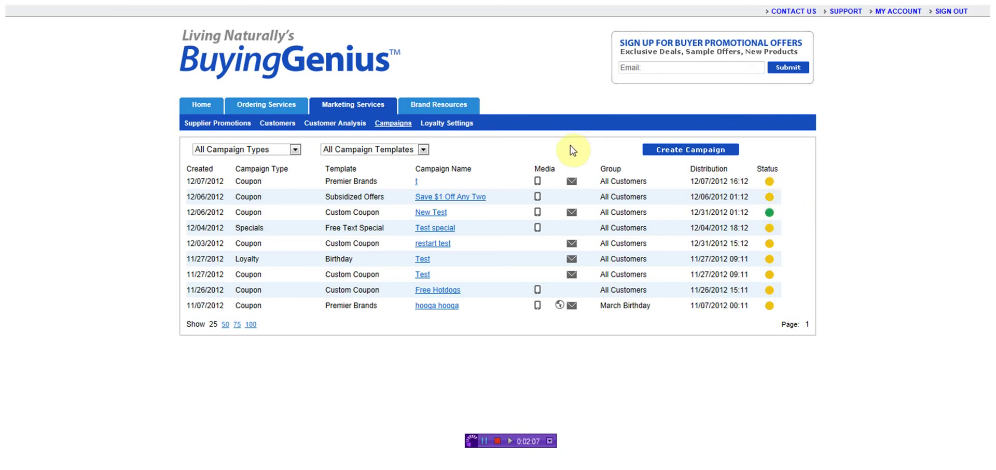
left_click(295, 149)
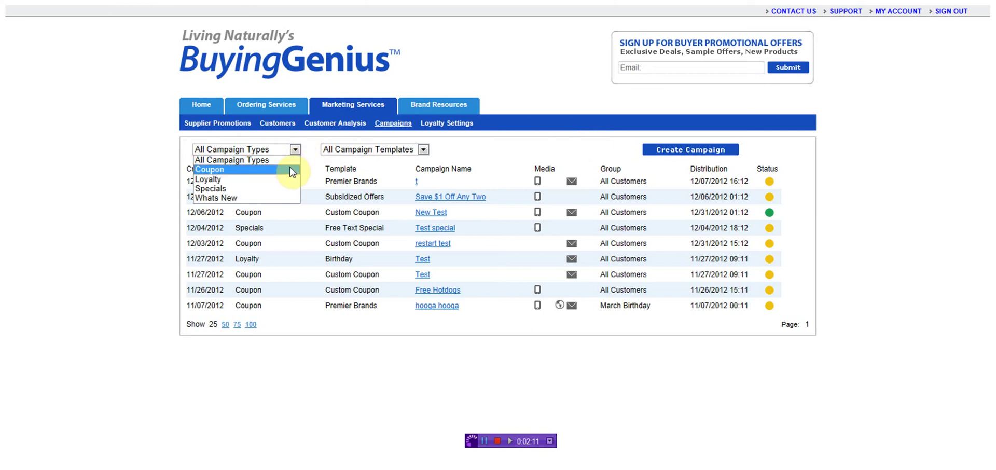
left_click(295, 149)
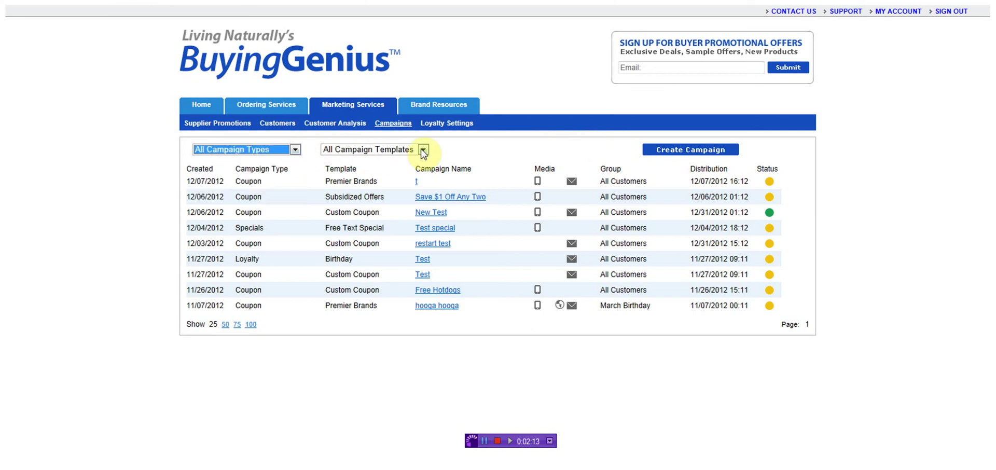
left_click(423, 150)
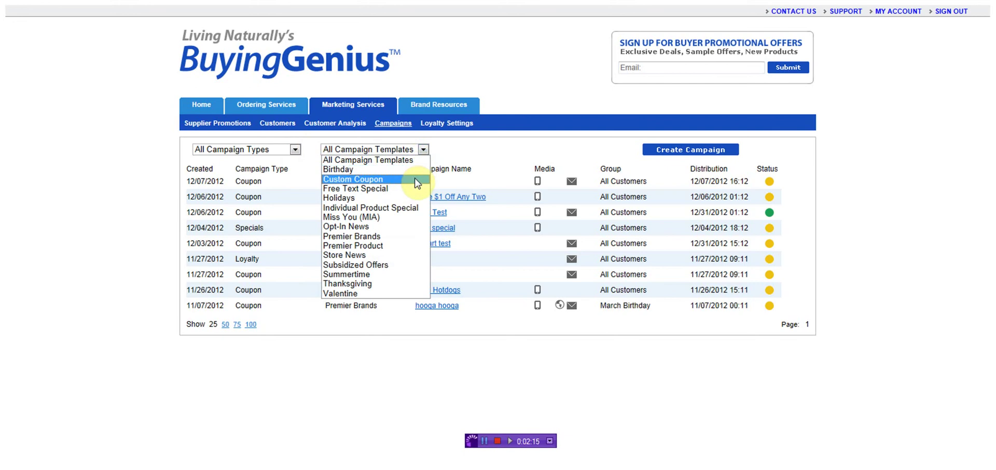
left_click(424, 150)
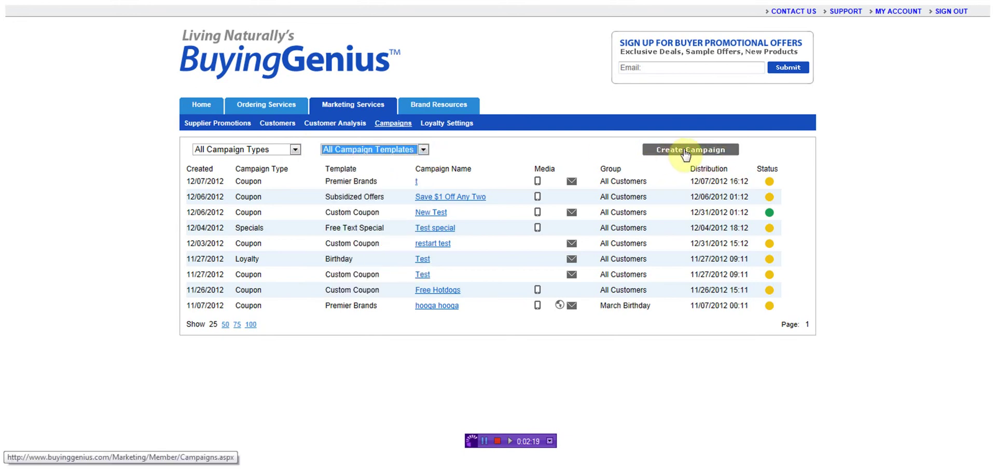
Step: Create a campaign named Testing with type Whats New and template Store News, and continue to its mobile content form
left_click(685, 150)
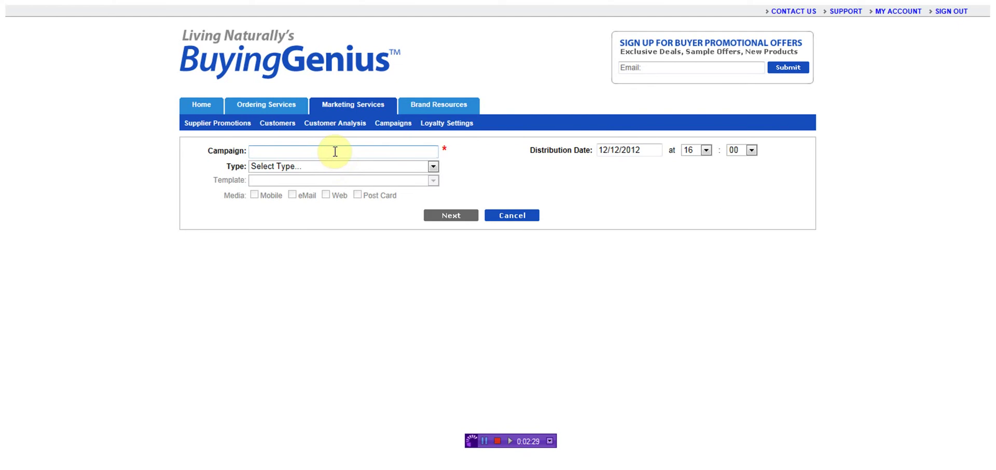
type("Testing")
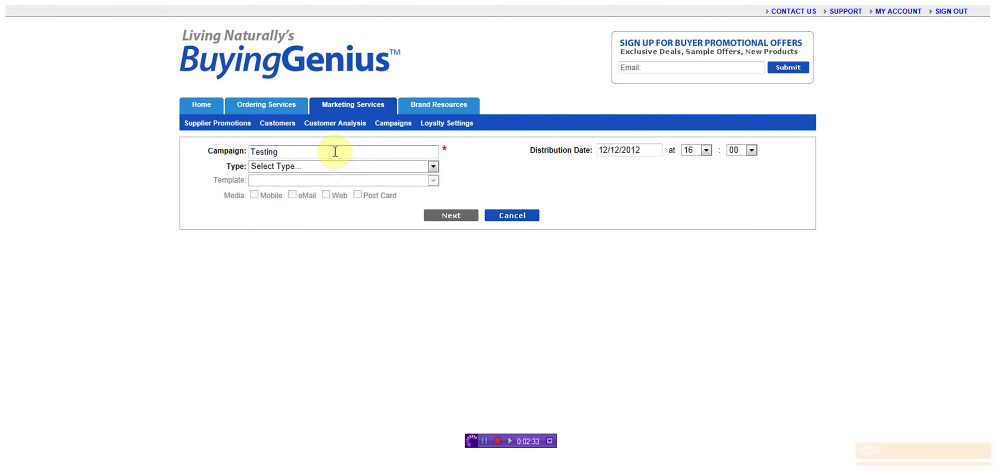
left_click(433, 167)
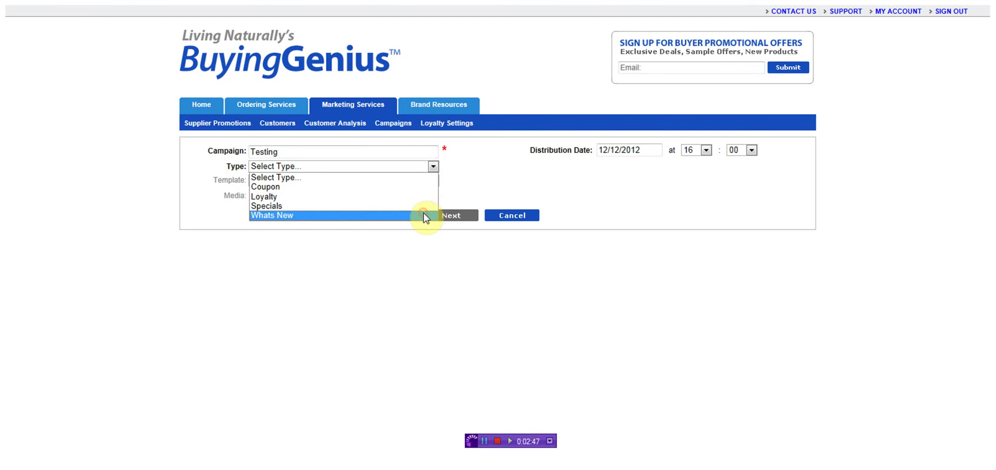
left_click(423, 213)
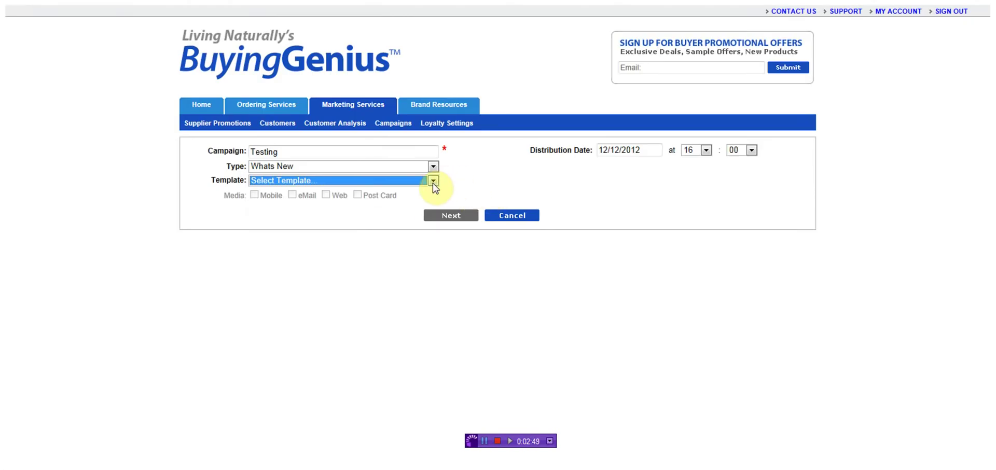
left_click(433, 181)
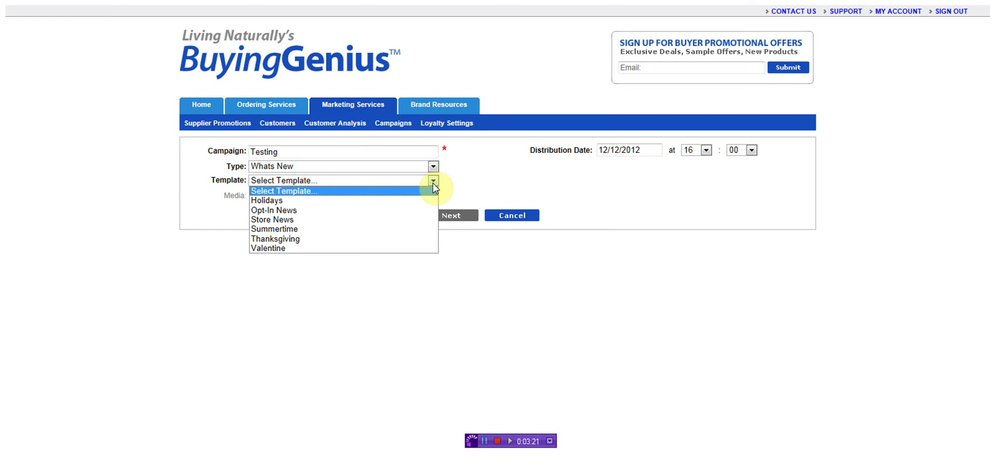
left_click(423, 220)
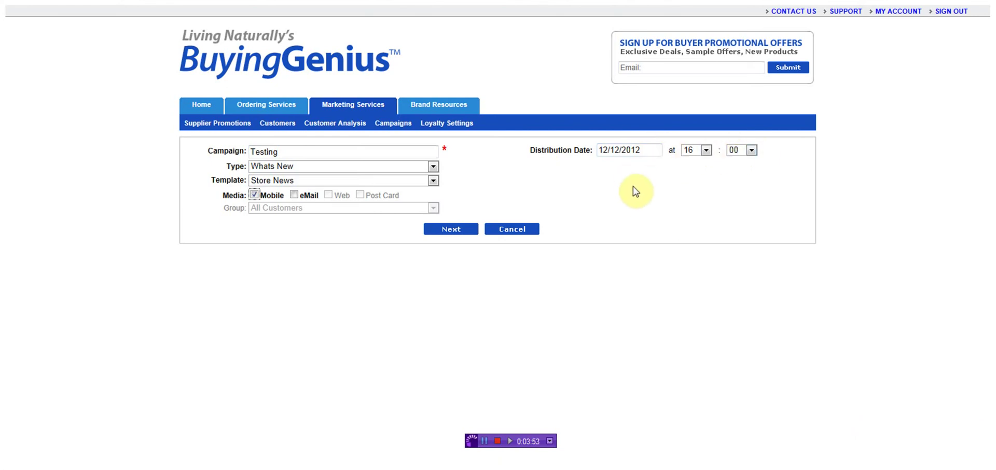
left_click(706, 151)
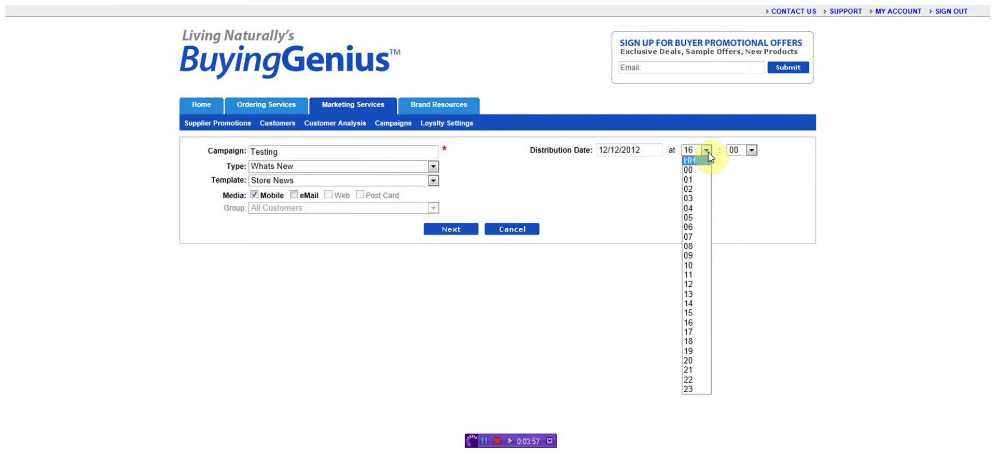
left_click(708, 151)
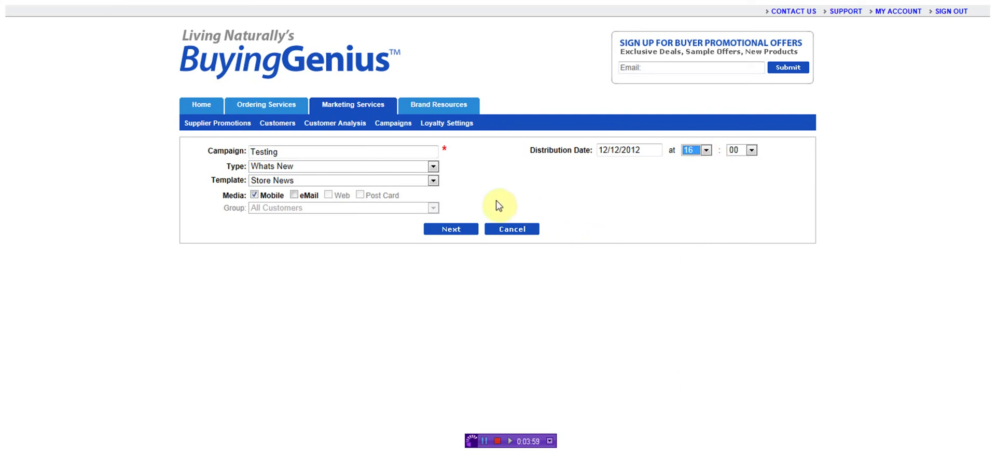
left_click(459, 235)
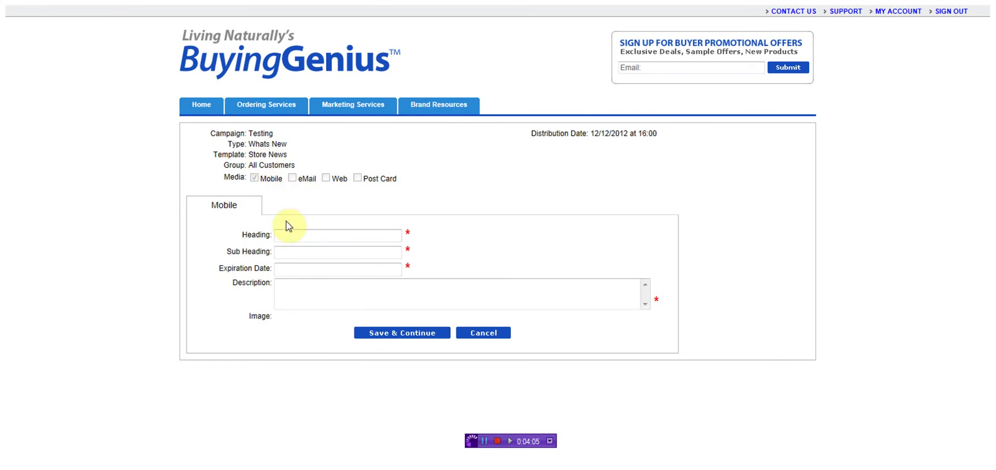
Step: Enter the heading "Store News!", the sub heading "Exciting" and the expiration date 12/13/2012 for the mobile content
left_click(291, 233)
type("Store News!")
key("Tab")
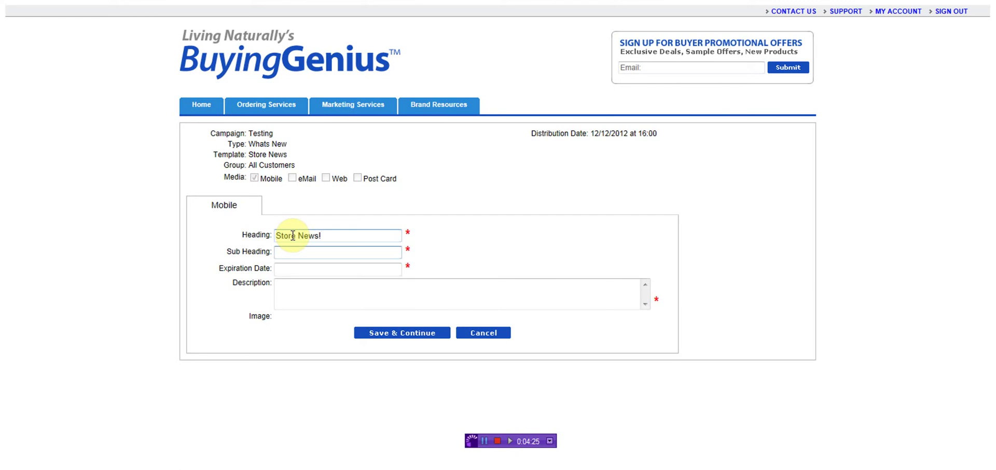
type("Exciting")
key("Tab")
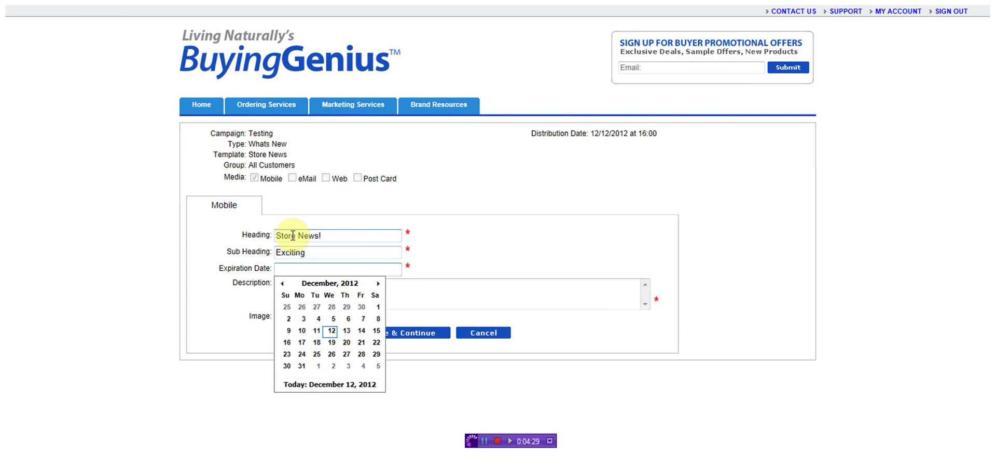
left_click(345, 331)
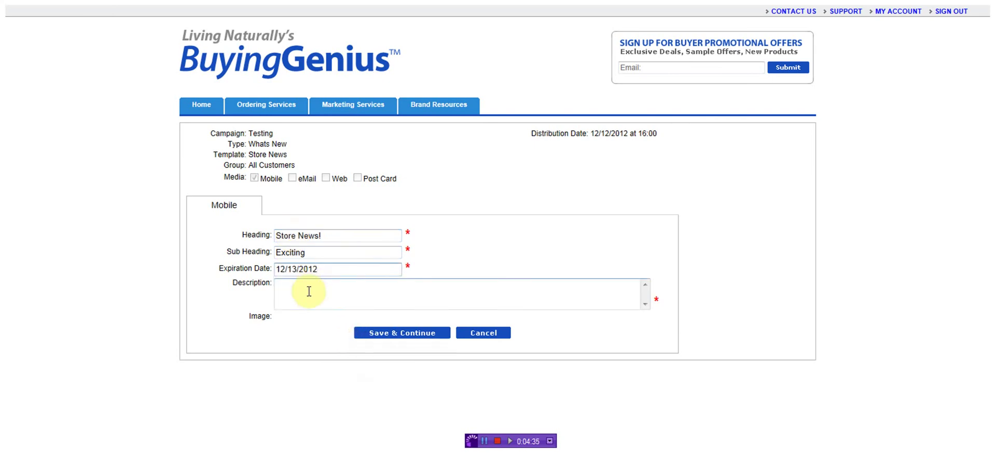
Step: Enter the description "We have some exciting store news for you!" and save the mobile content
left_click(309, 290)
type("We have s")
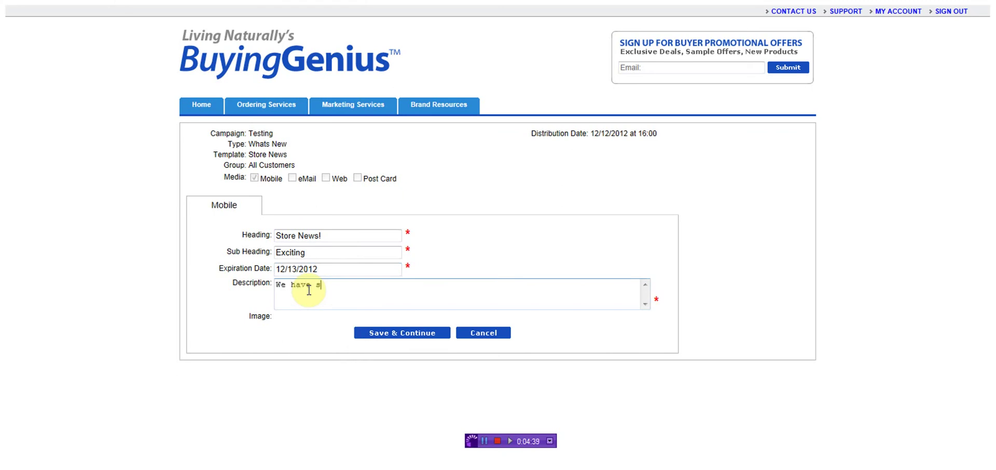
type("ome exciting store news for ")
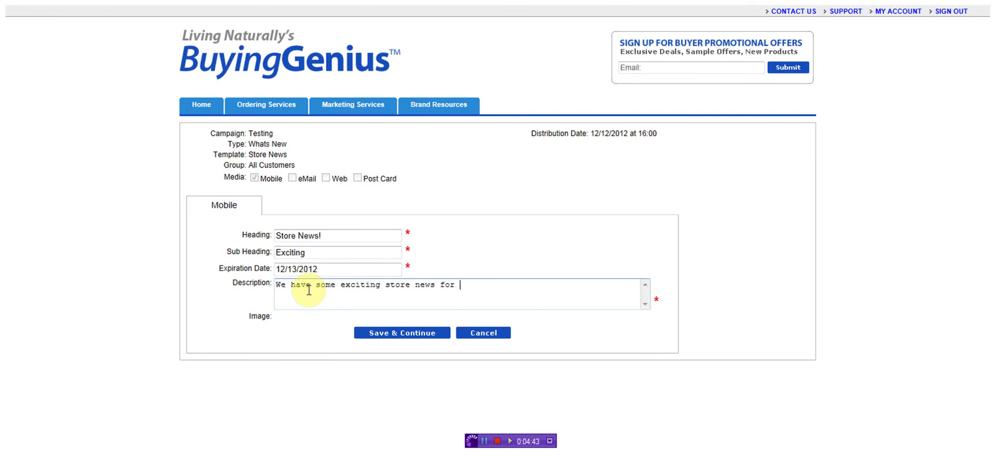
type("you!")
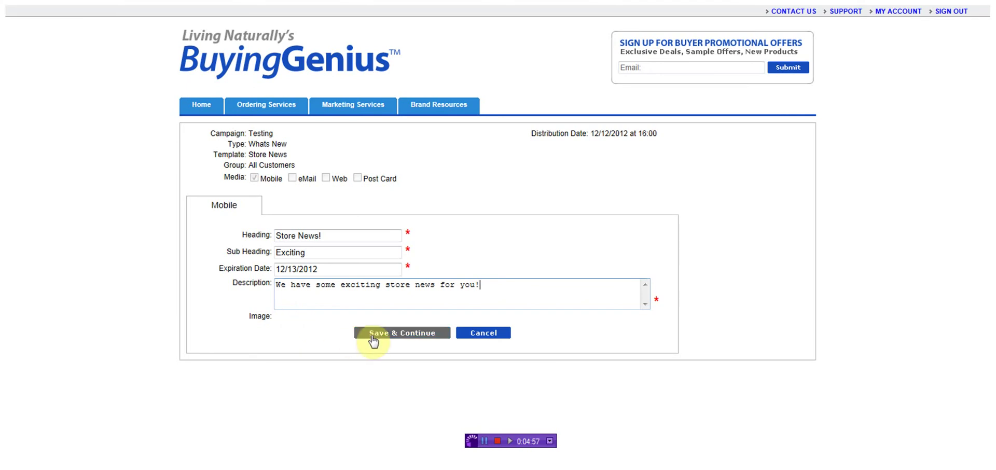
left_click(424, 334)
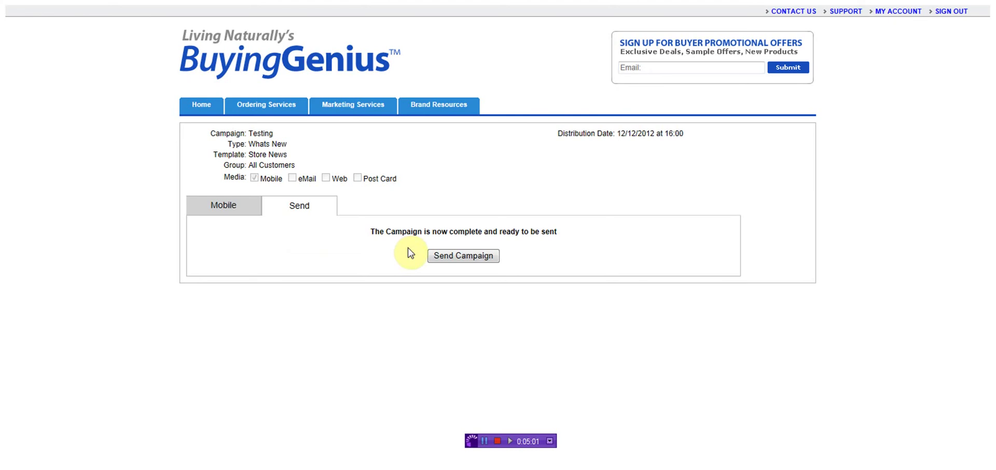
Step: Send the completed Testing campaign and confirm sending it
left_click(461, 261)
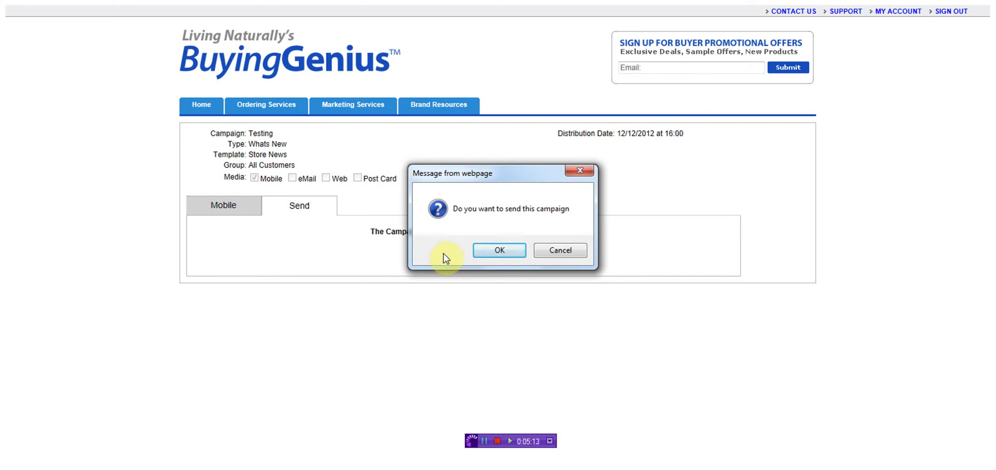
left_click(566, 251)
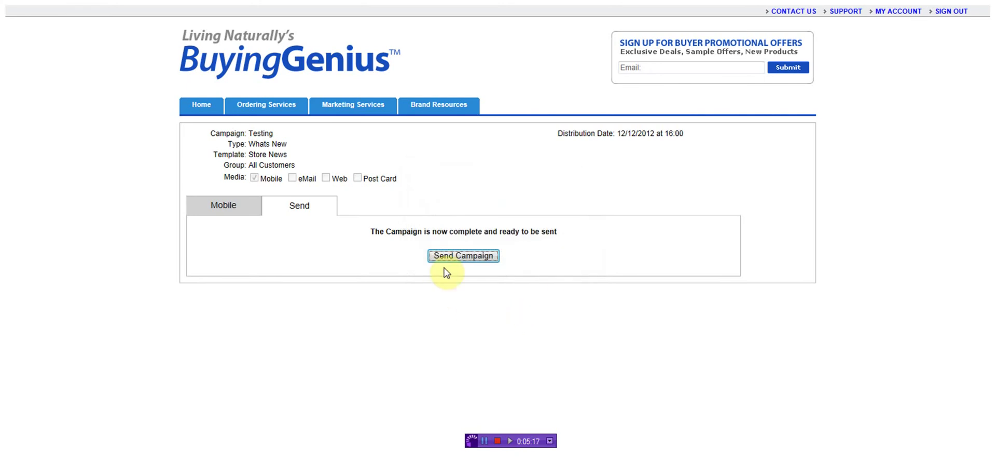
left_click(465, 256)
left_click(502, 253)
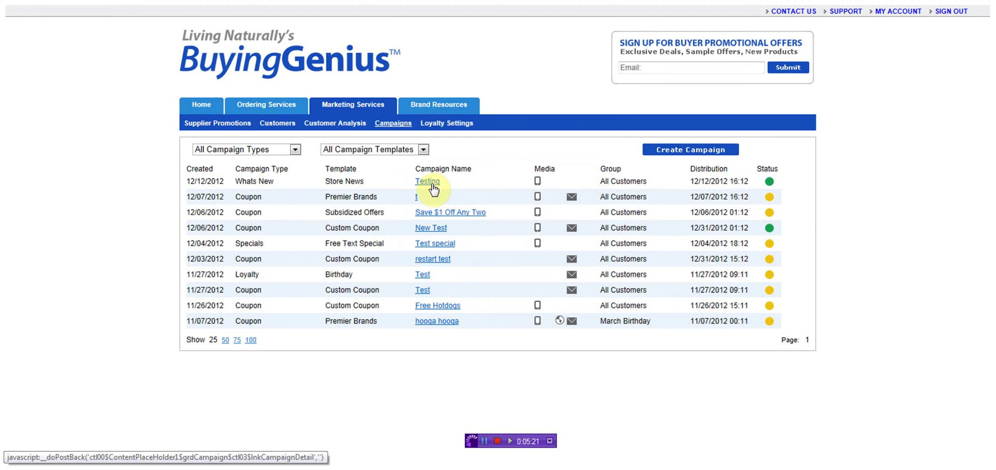
Step: Open the details of the Testing campaign and request cancellation of its mobile campaign
left_click(432, 184)
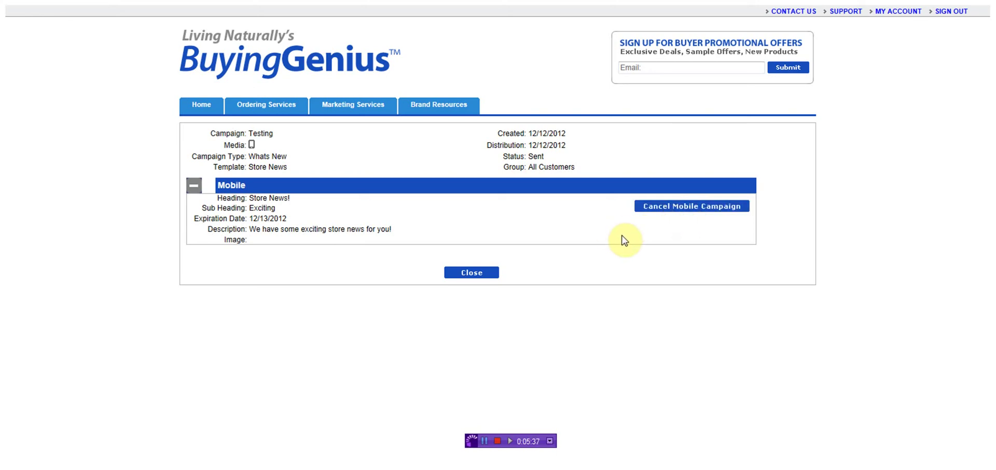
left_click(683, 207)
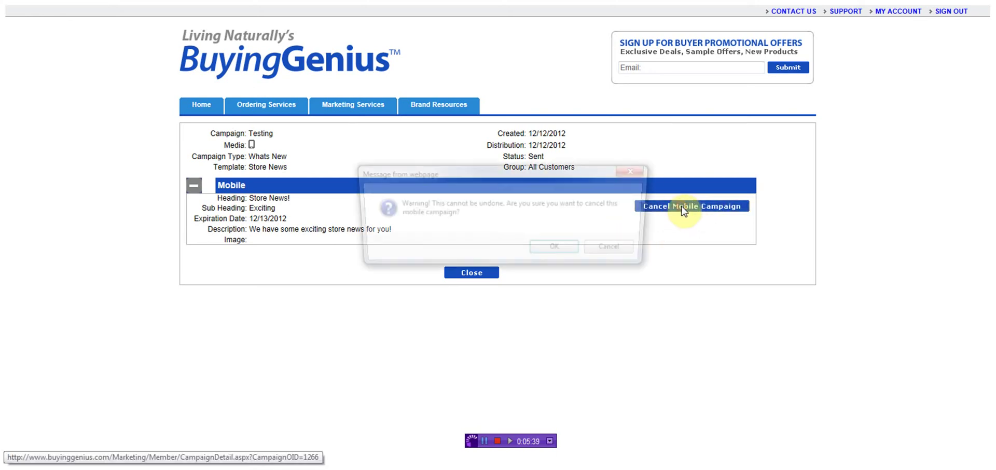
left_click(559, 252)
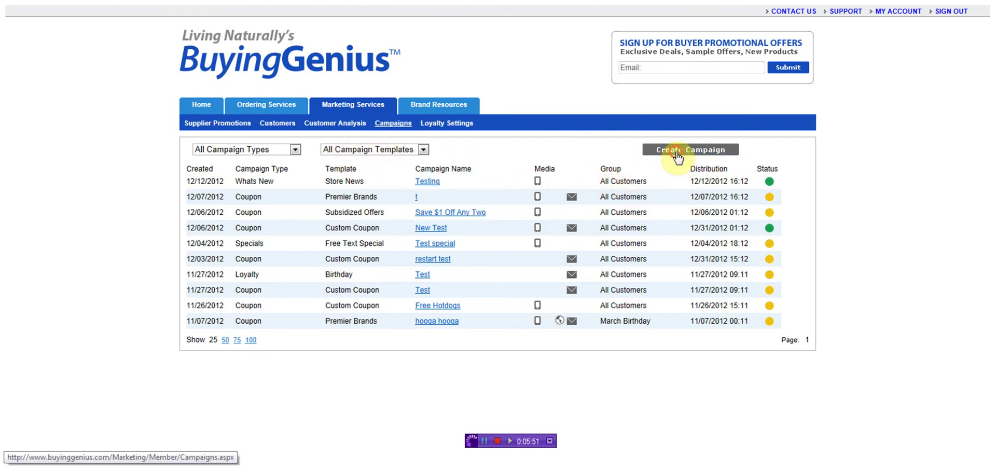
Step: Create a campaign named Testing2 with type Specials and template Free Text Special, and continue to its mobile content form
left_click(678, 150)
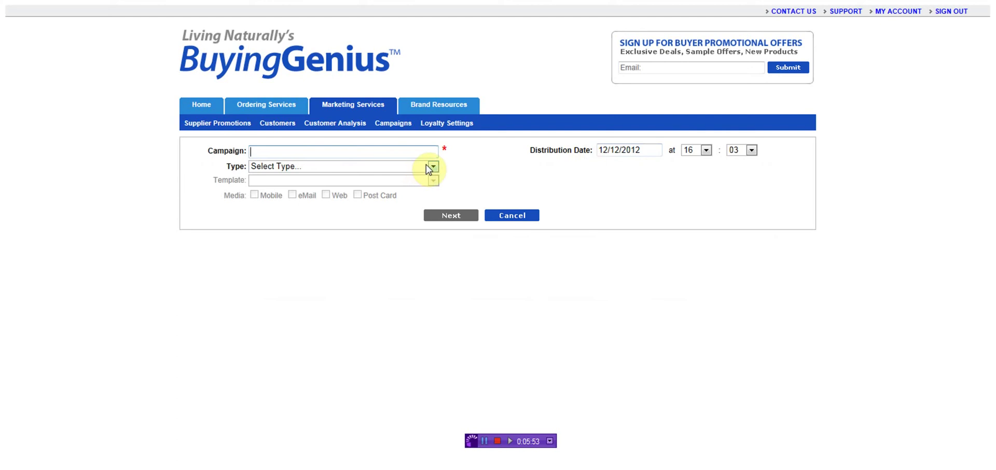
type("Testing2")
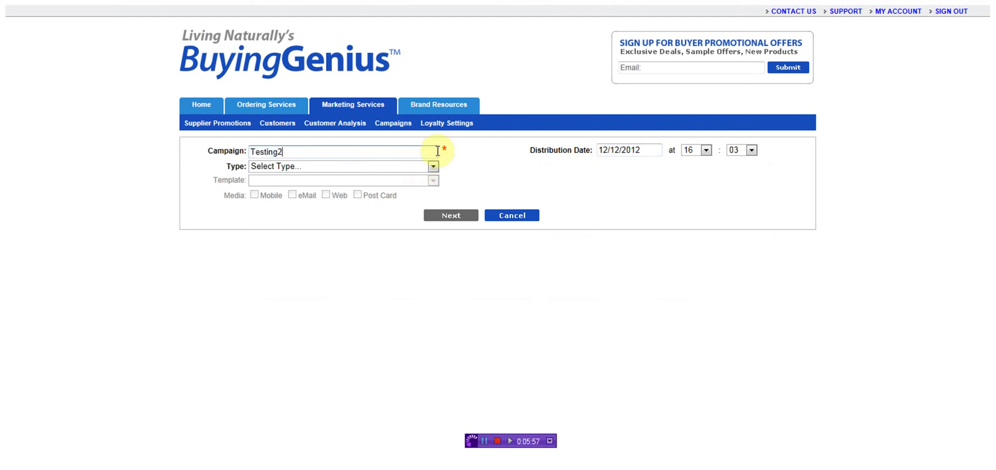
left_click(432, 168)
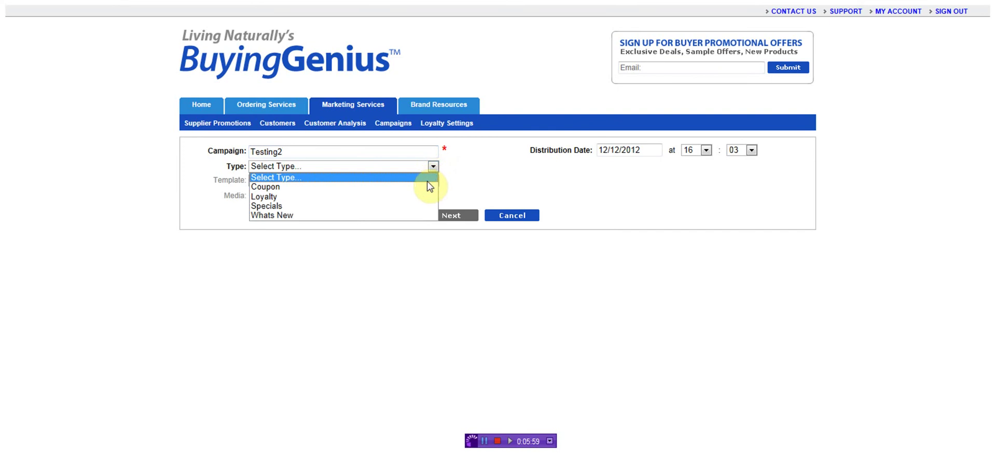
left_click(423, 202)
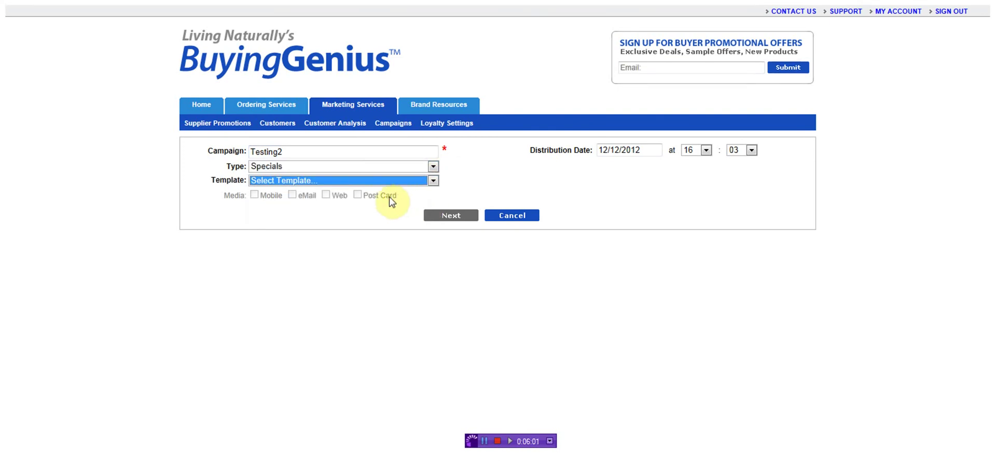
left_click(433, 181)
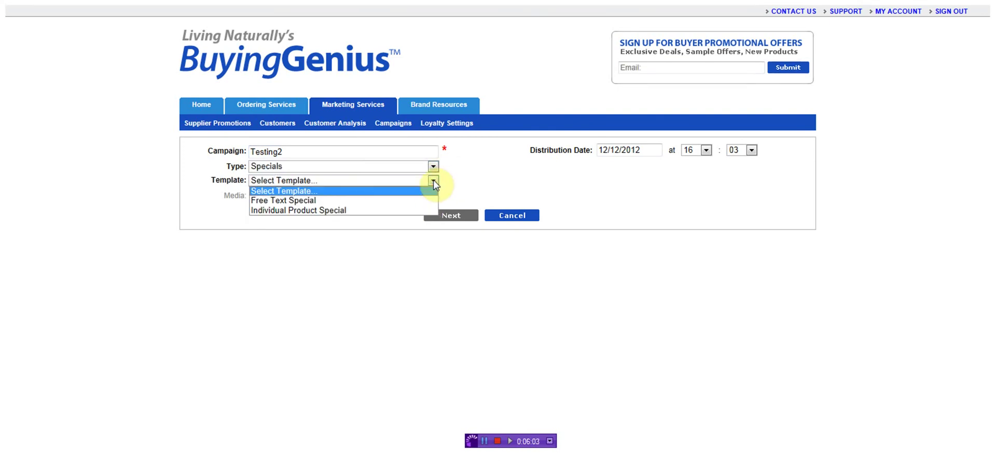
left_click(431, 210)
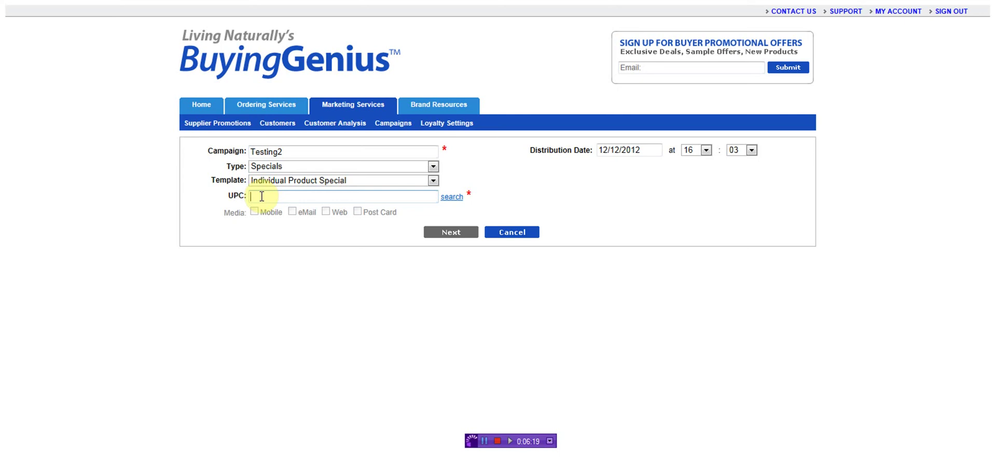
left_click(436, 181)
left_click(430, 198)
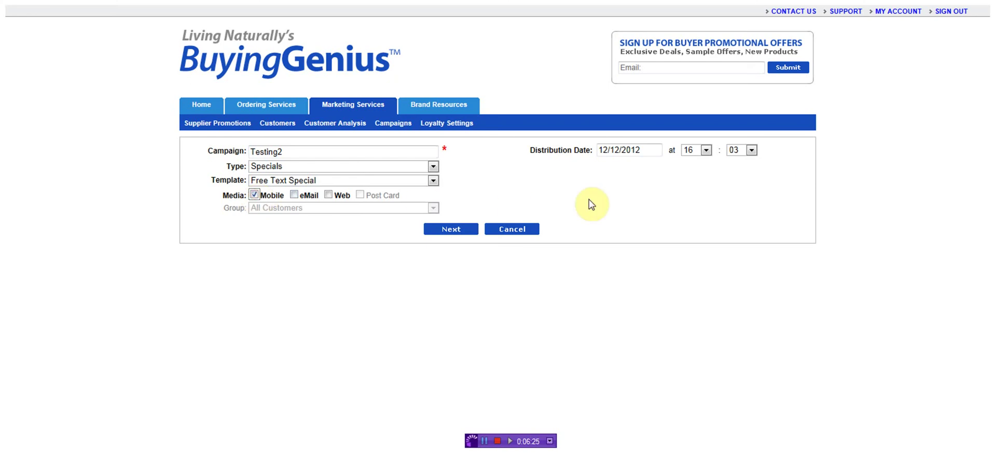
left_click(451, 232)
Step: Enter the heading "10% Off!" and the sub heading "Amazing Product" in the mobile content form
left_click(320, 234)
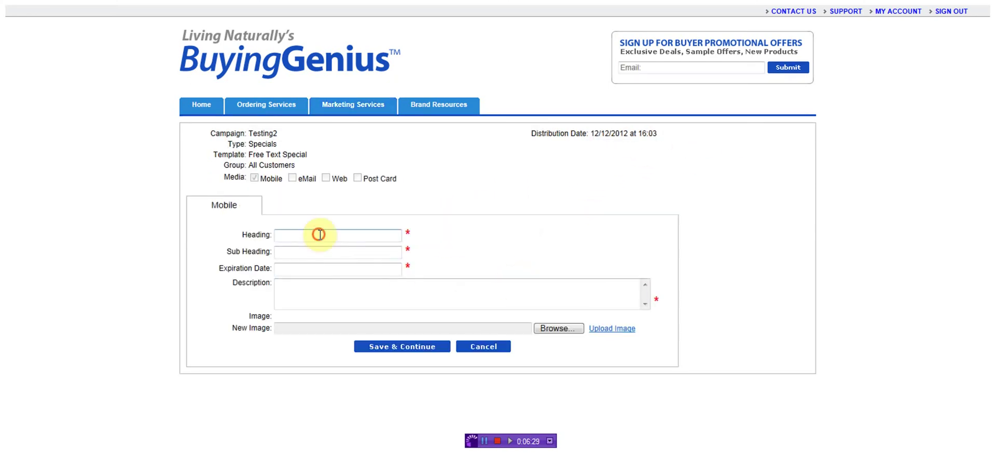
type("B")
key("BackSpace")
type("10% Off!")
key("Tab")
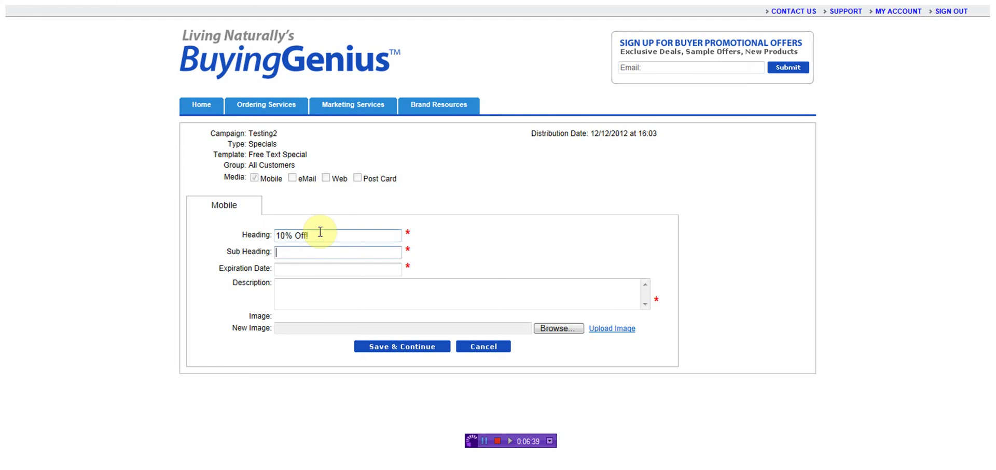
type("Amazing Pr")
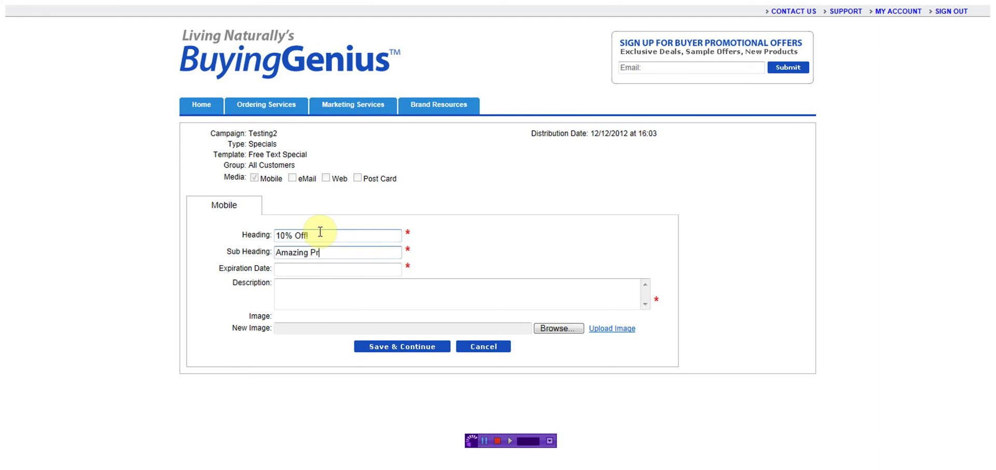
type("oduct")
key("Tab")
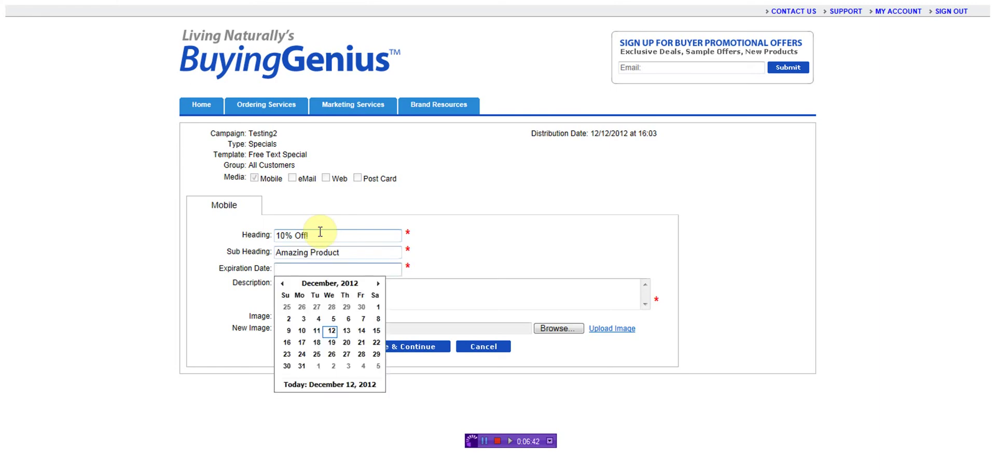
Step: Set the expiration date to 12/13/2012 and enter the description "Description of my amazing product!"
left_click(347, 330)
left_click(314, 292)
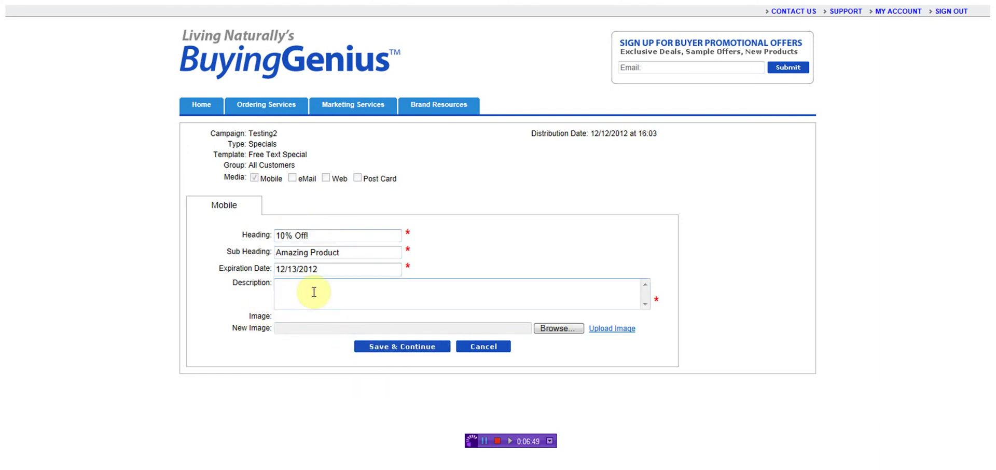
type("Description of my amazing pr")
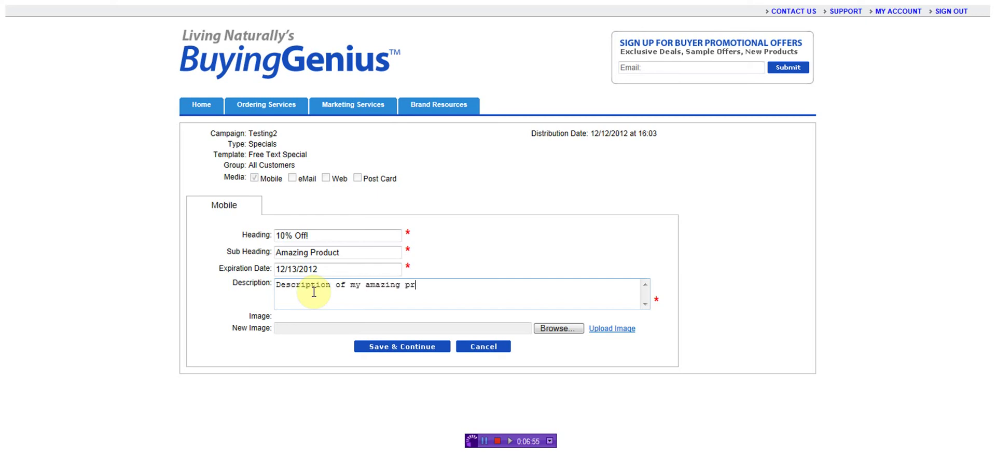
type("oduct!")
Step: Upload the image terra.jpg to the mobile content and save it to continue
left_click(617, 332)
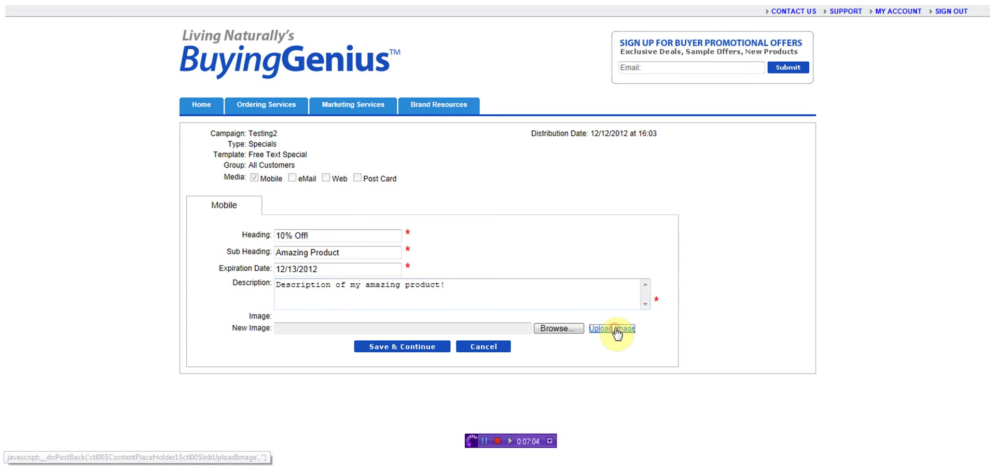
left_click(563, 330)
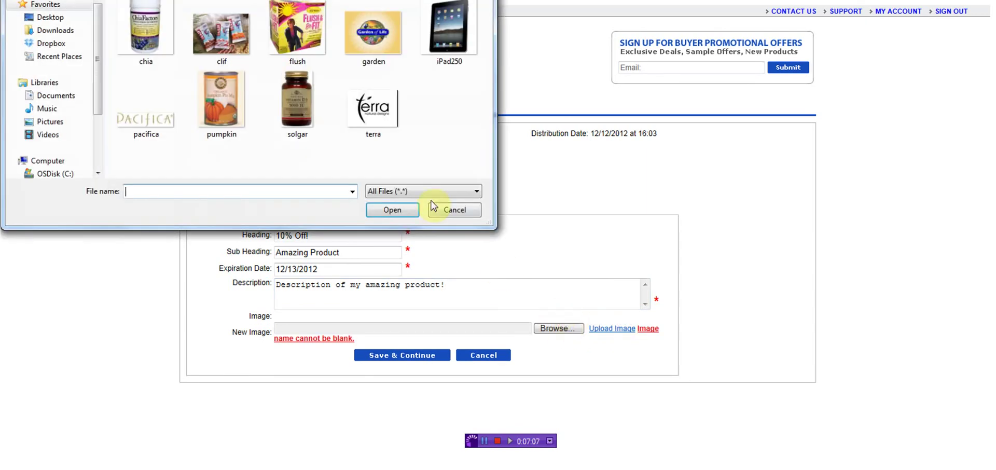
double_click(386, 112)
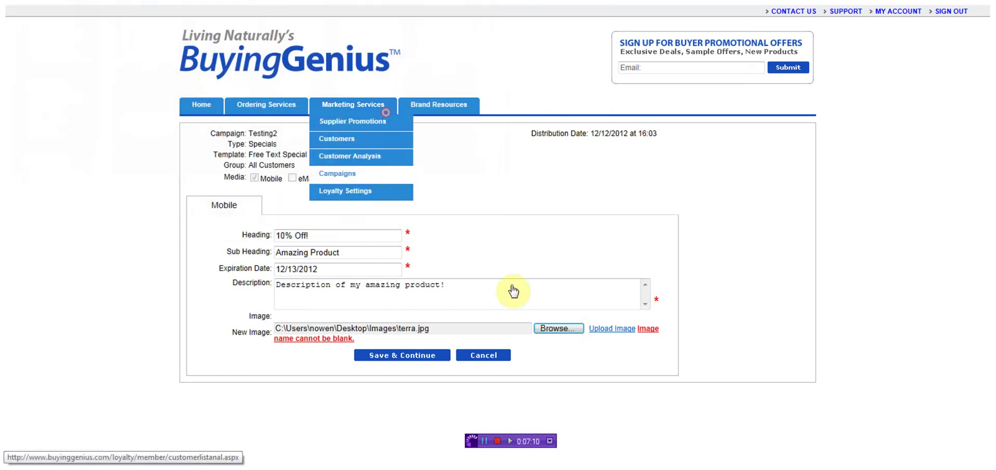
left_click(622, 328)
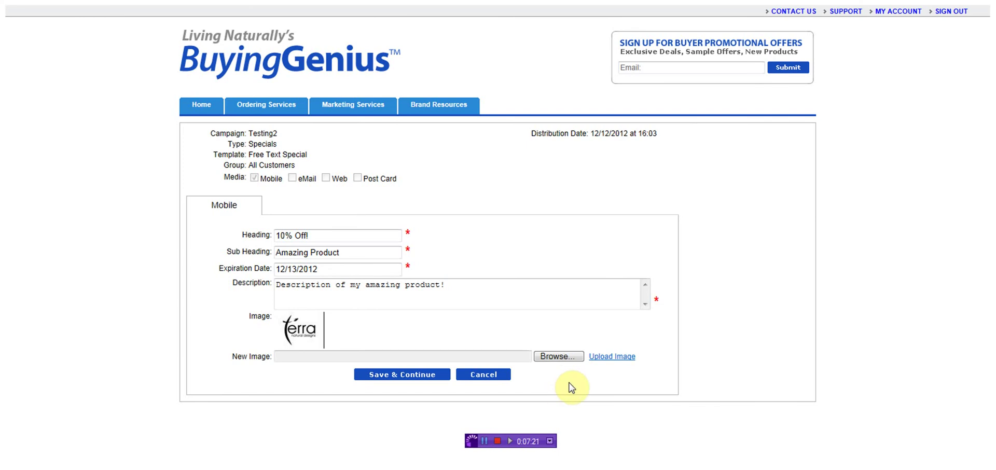
left_click(406, 381)
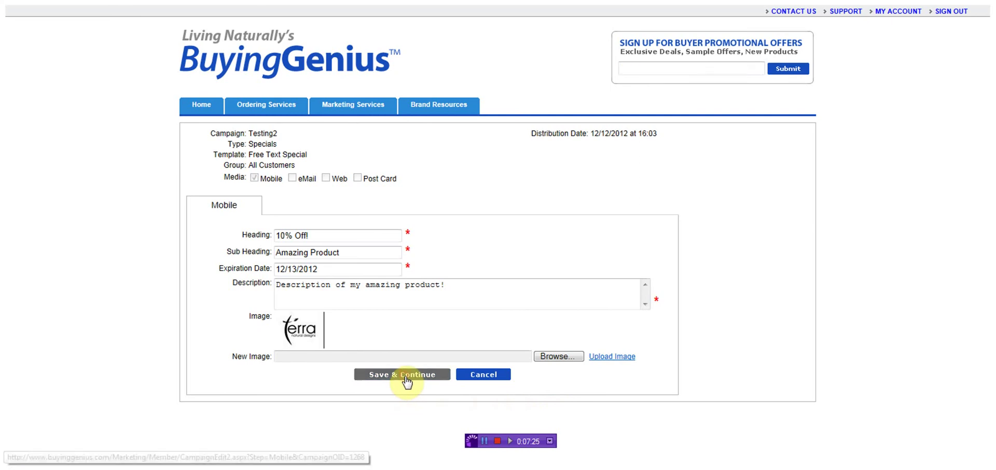
Step: Send the Testing2 campaign with confirmation, and view its details before returning to the campaign list
left_click(449, 256)
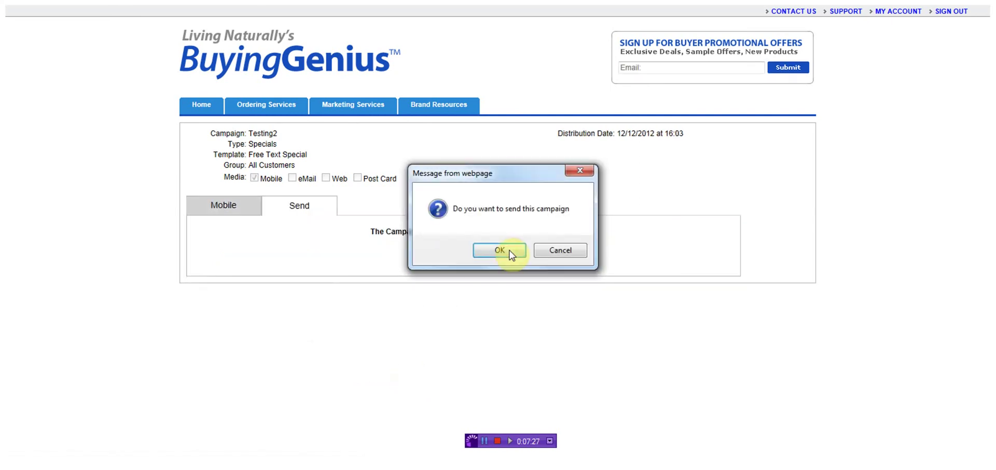
left_click(508, 253)
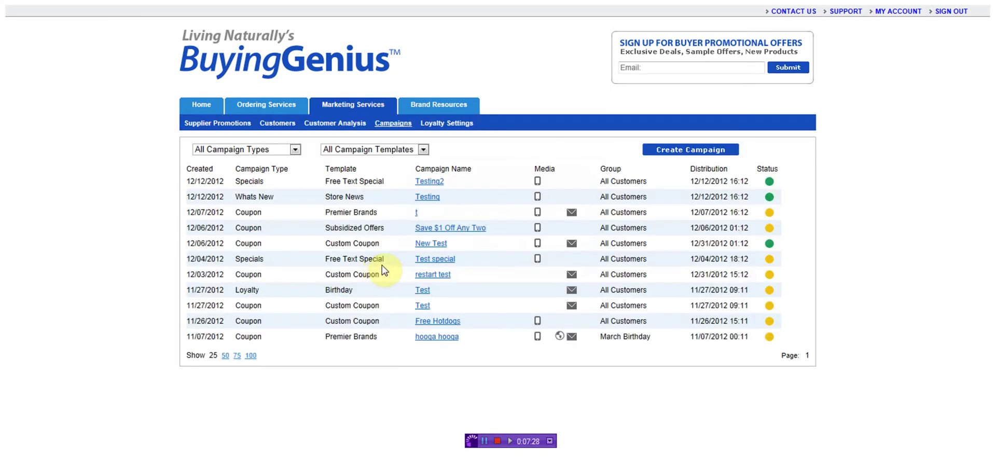
left_click(433, 182)
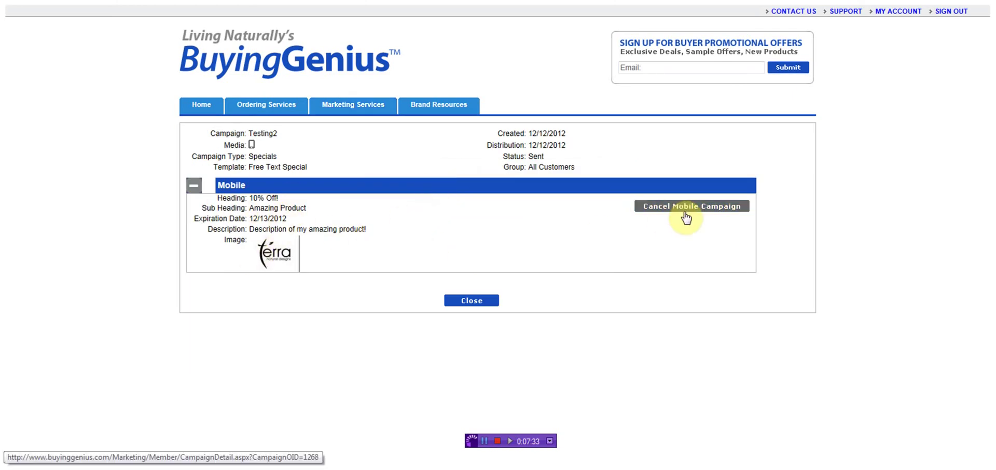
left_click(464, 303)
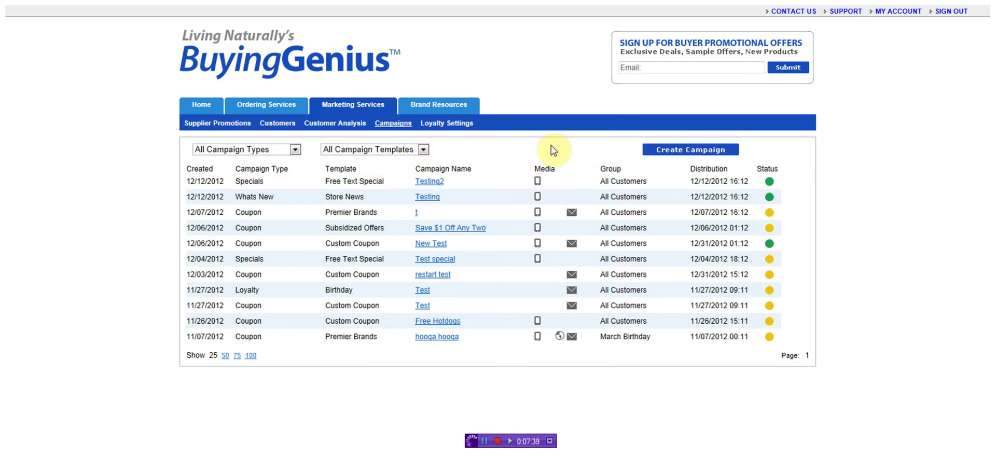
Step: Create a campaign named Testing3 with type Coupon and template Premier Brands
left_click(690, 150)
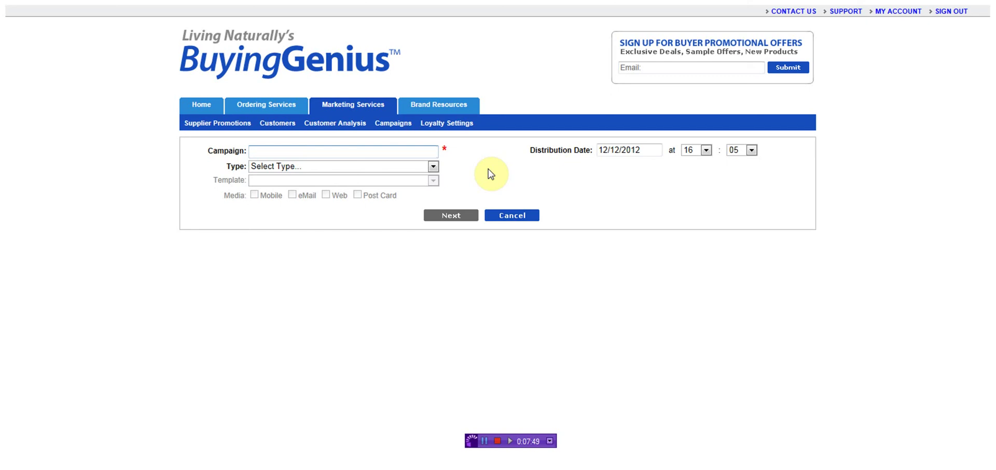
type("Testing")
type("3")
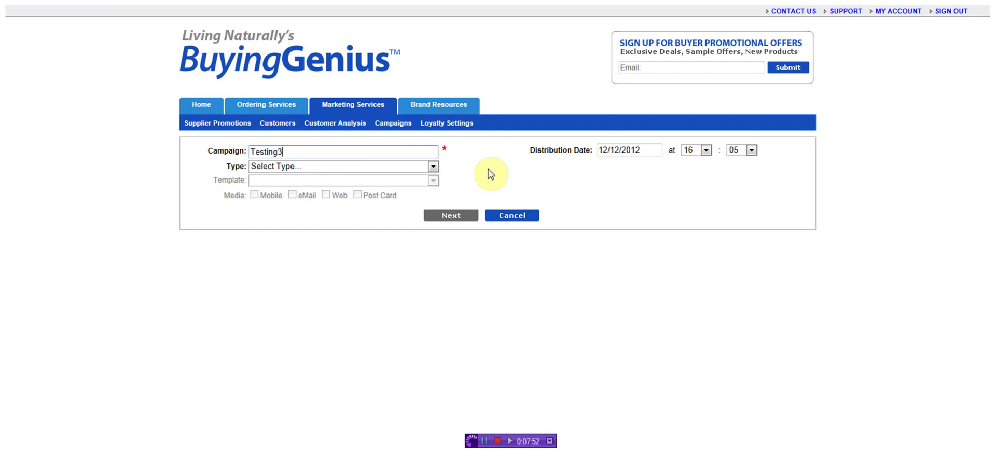
left_click(433, 166)
left_click(427, 186)
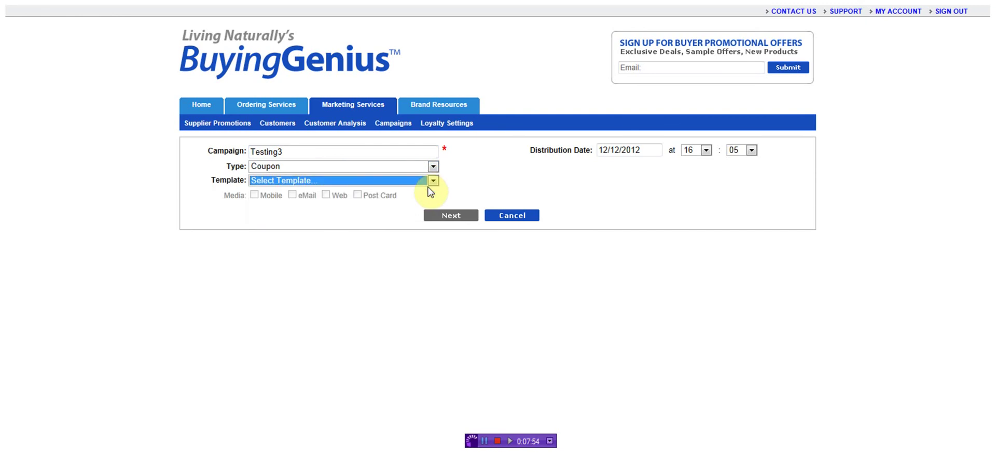
left_click(432, 183)
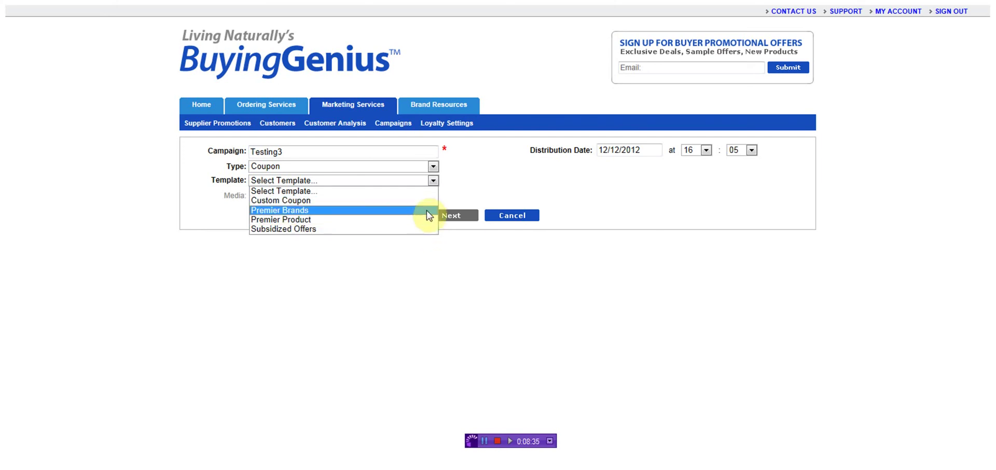
left_click(427, 210)
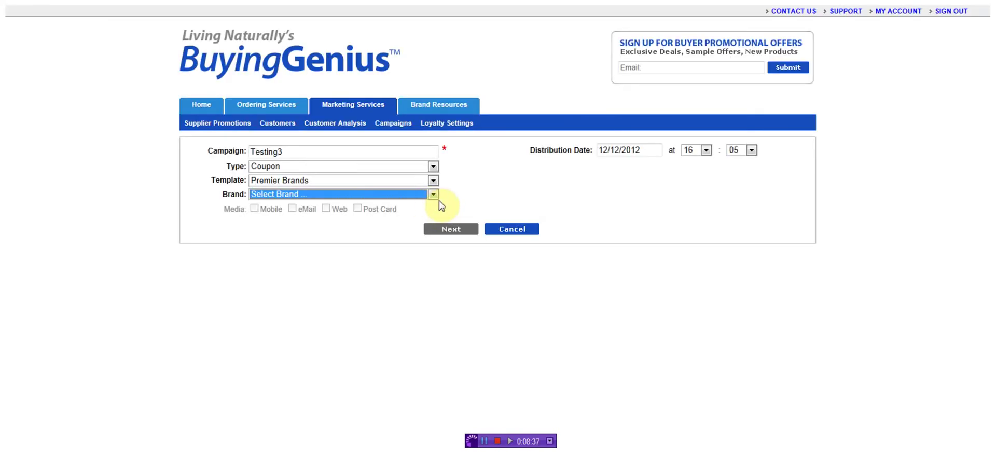
Step: Choose the brand offer "Bob's Red Mill - 15% OFF Baking Mix" with Mobile media, and continue to the mobile content form
left_click(433, 194)
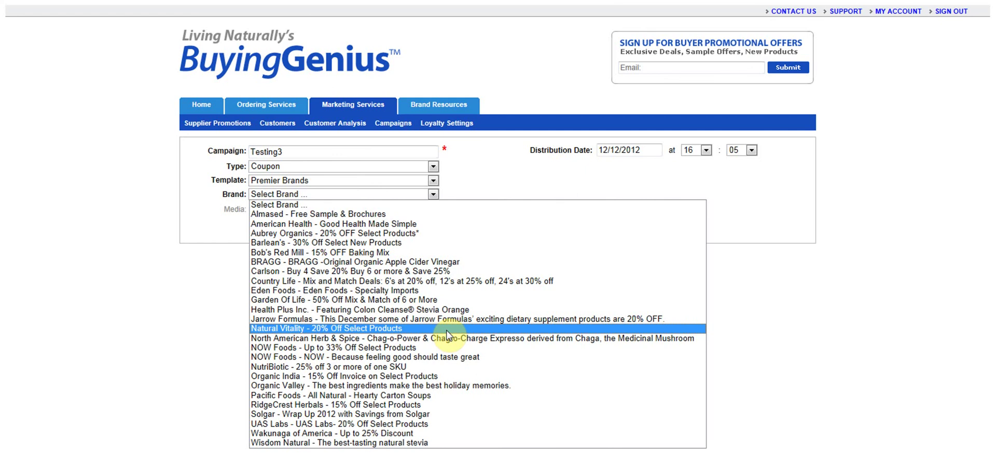
left_click(433, 254)
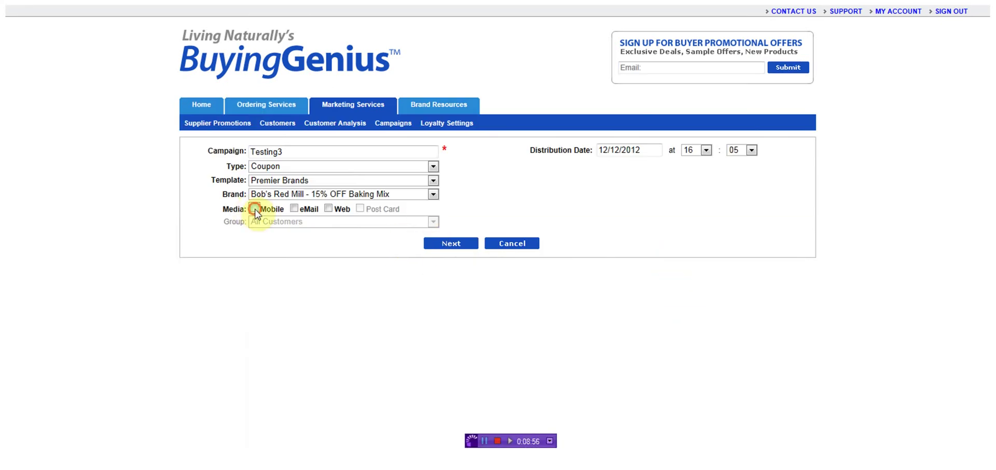
left_click(254, 209)
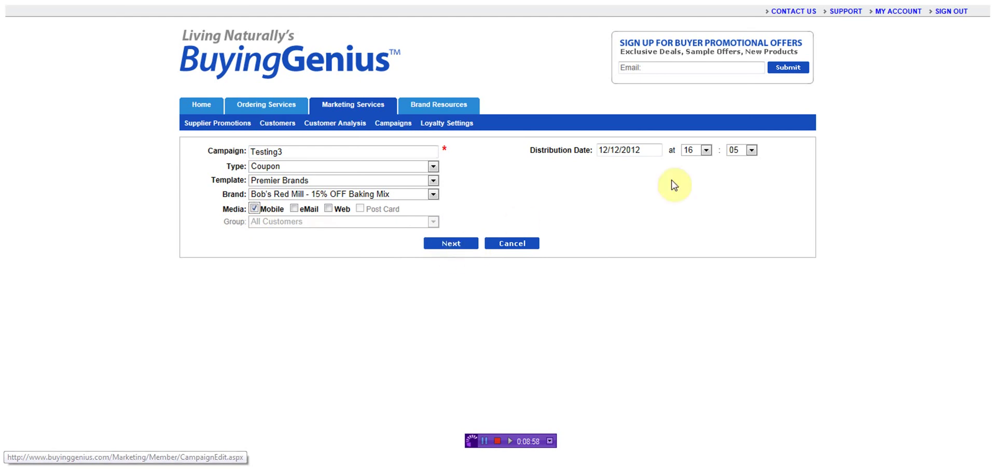
left_click(456, 245)
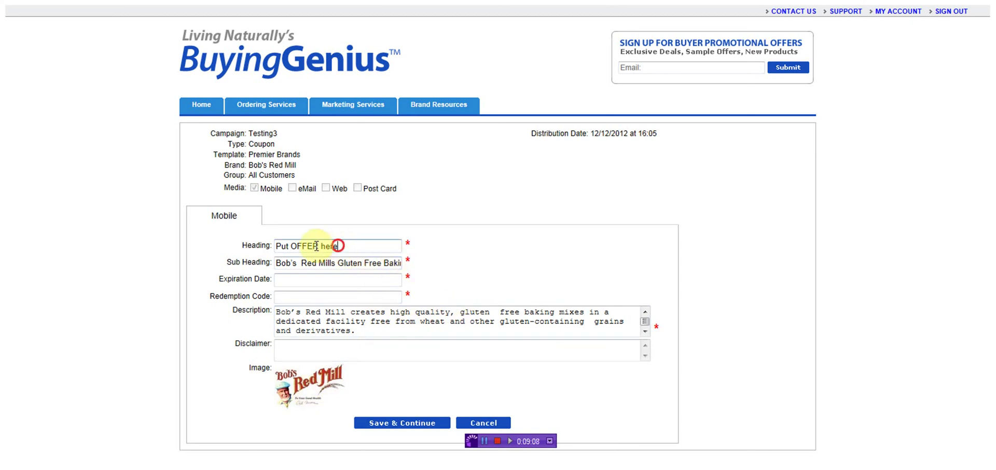
Step: Replace the coupon's placeholder heading with "$1 off" and set the expiration date to 12/14/2012
left_click_drag(342, 245, 260, 240)
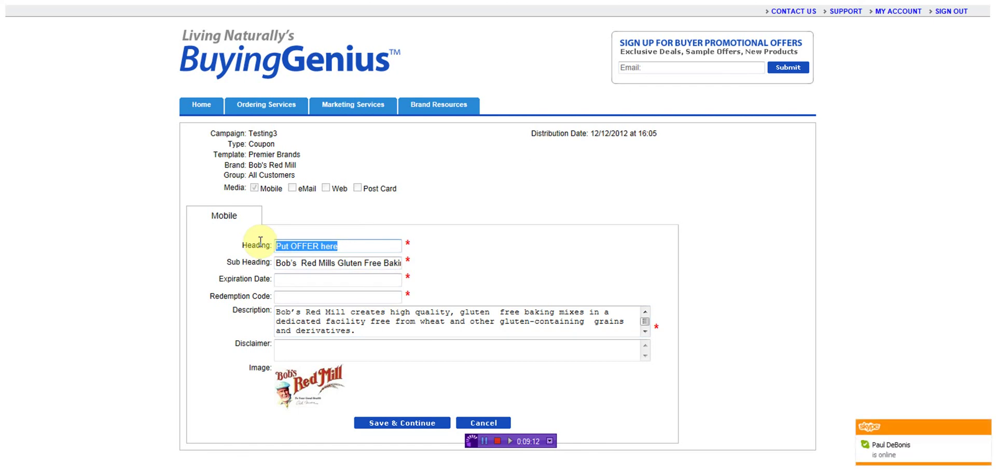
type("$1 off")
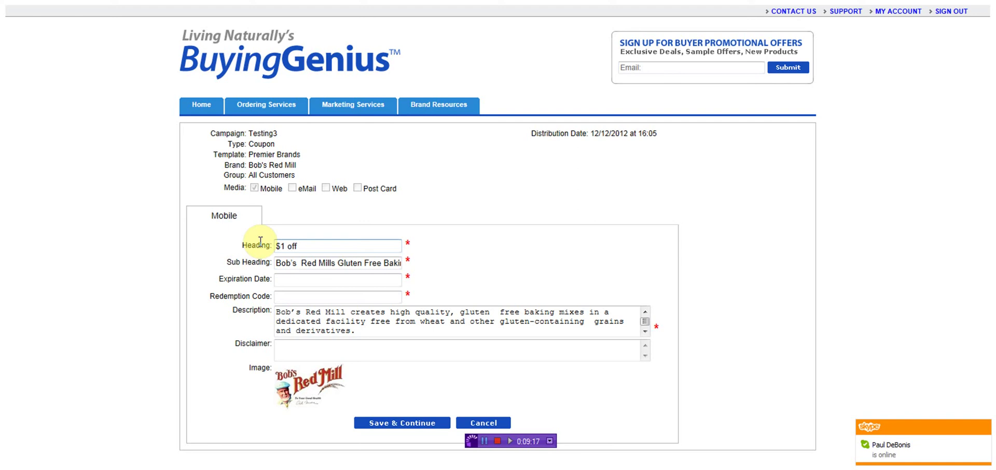
left_click(282, 279)
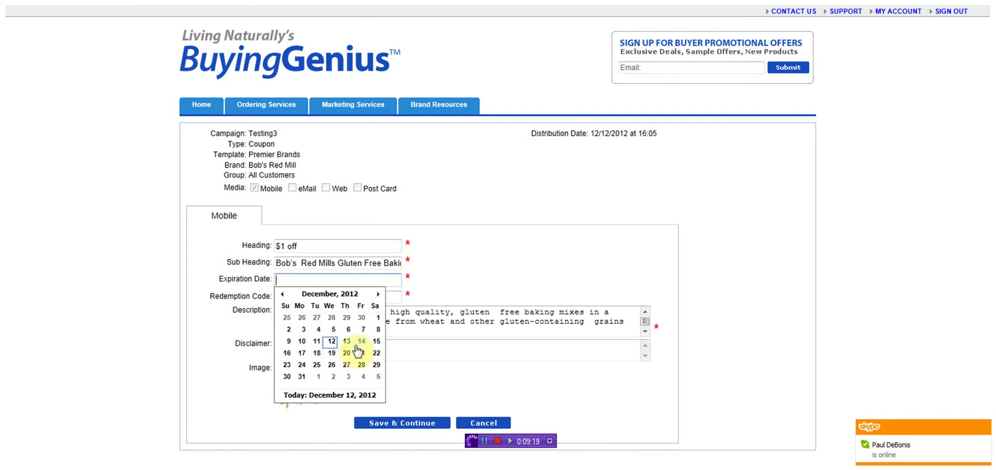
left_click(361, 341)
Step: Enter redemption code 1357 and the disclaimer "While supplies last.", and save the coupon content
left_click(283, 297)
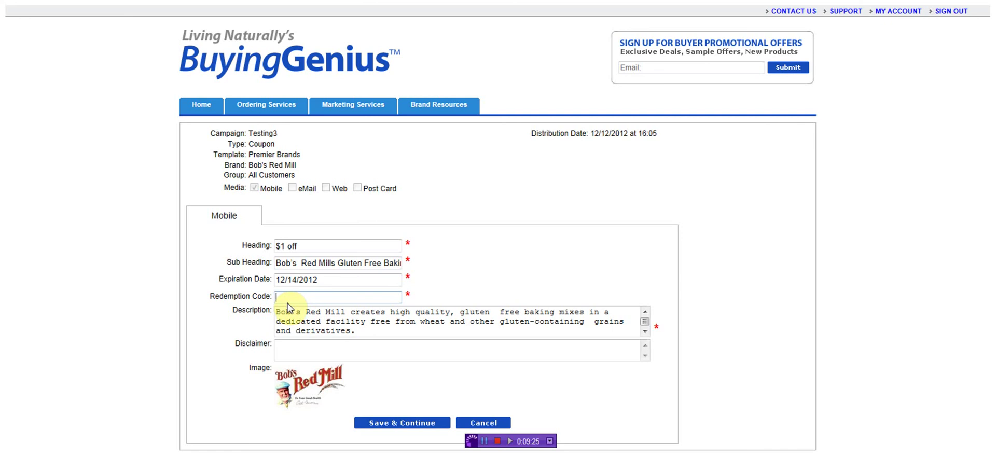
type("1357")
left_click(352, 348)
left_click(352, 349)
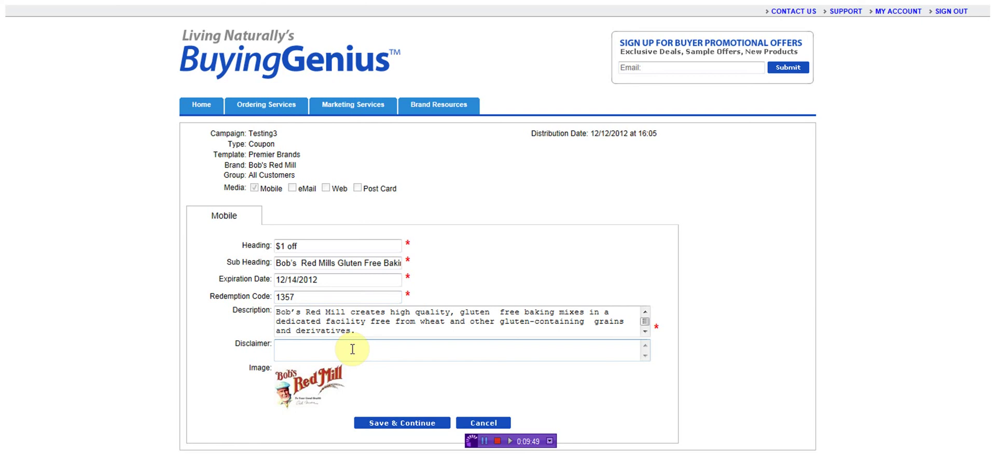
type("While supplies last.")
left_click(416, 426)
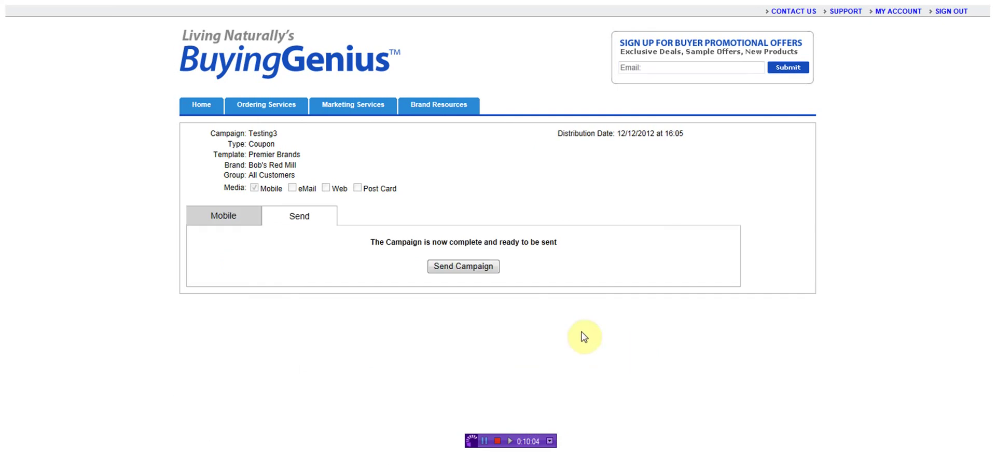
Step: Send the Testing3 coupon campaign with confirmation, and view its details before returning to the campaign list
left_click(466, 263)
left_click(493, 250)
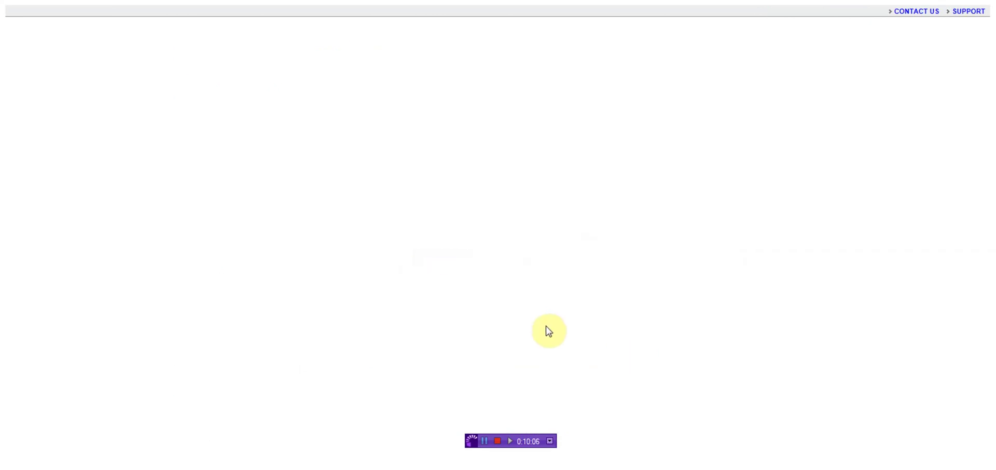
left_click(438, 182)
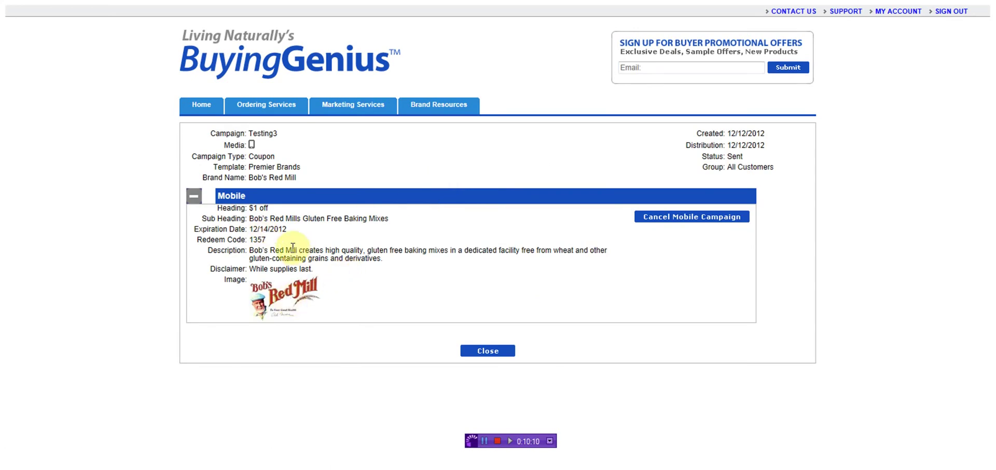
left_click(492, 354)
Step: Start creating a new campaign and set its type to Coupon
left_click(659, 155)
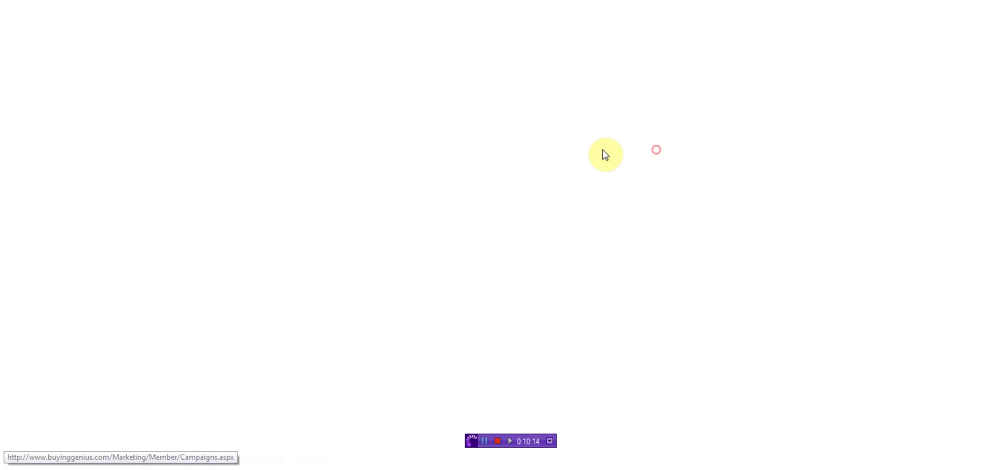
left_click(432, 166)
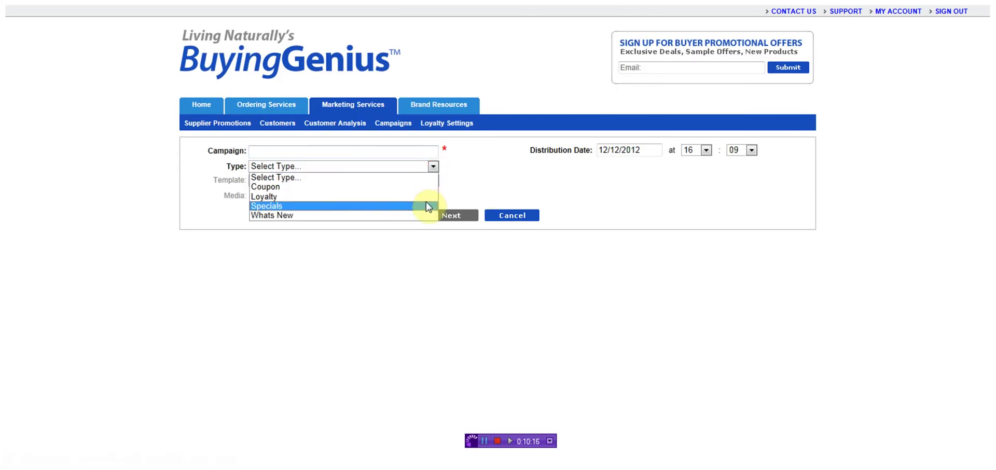
left_click(427, 186)
Step: Choose the Premier Product template with the brand offer "Eden Foods - Specialty Imports"
left_click(433, 181)
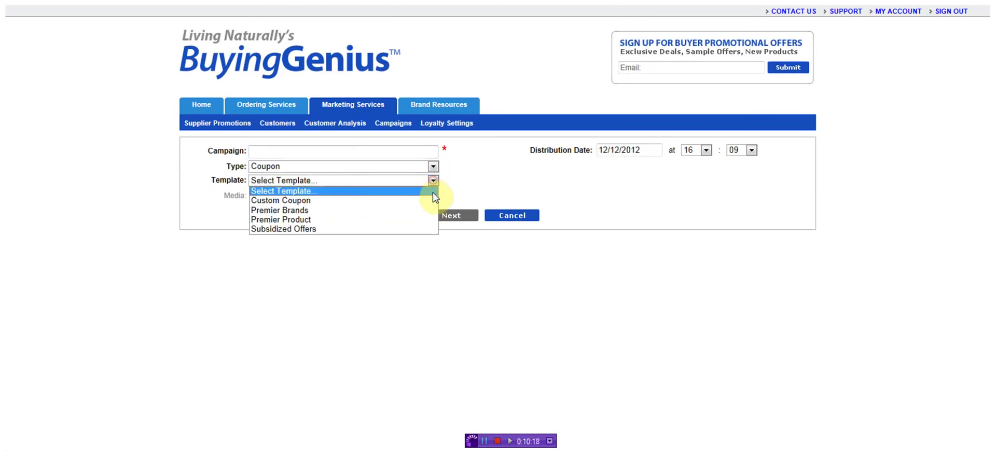
left_click(430, 219)
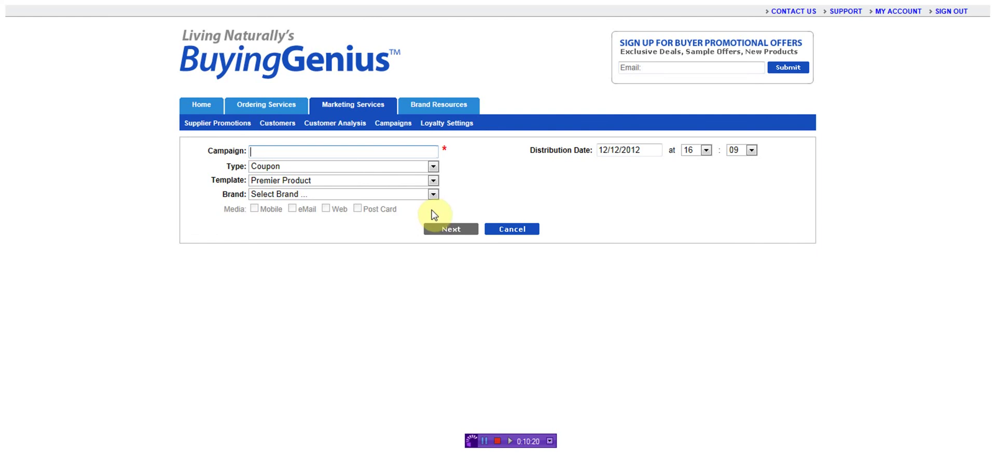
left_click(434, 194)
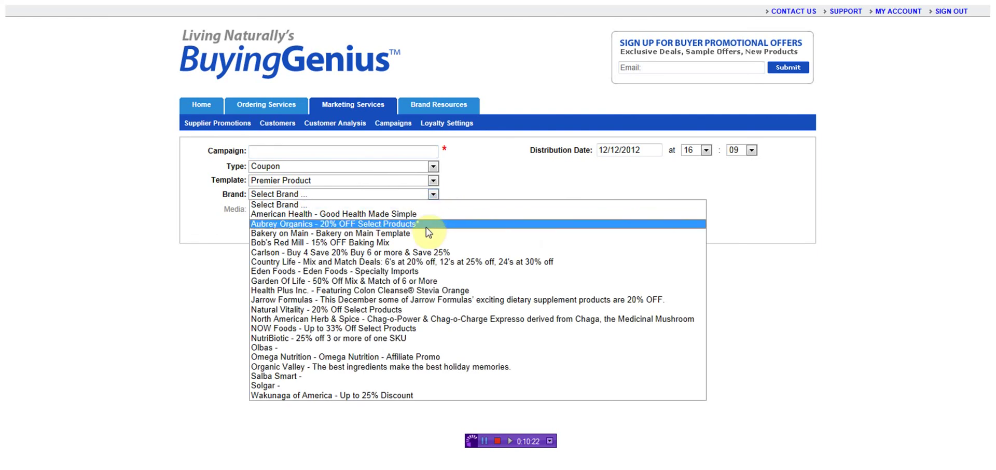
left_click(420, 273)
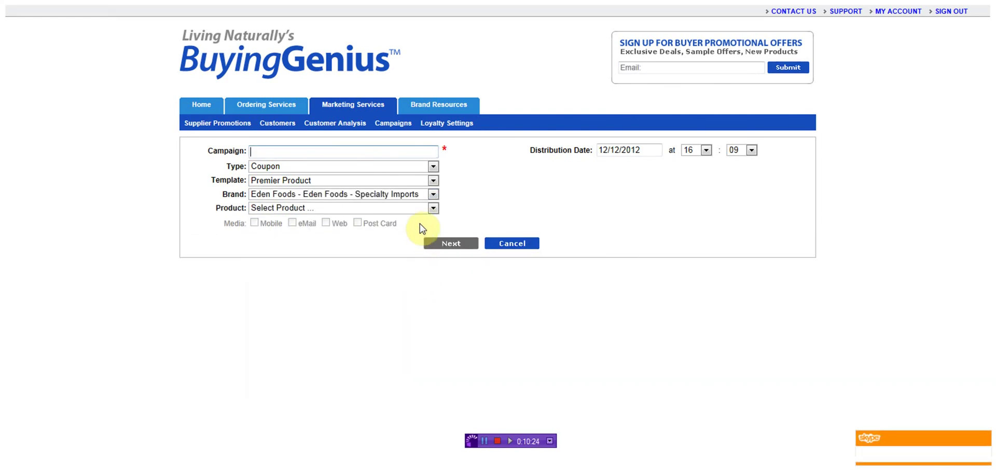
Step: Examine the products offered for Eden Foods, and review the available brand offers and coupon templates
left_click(434, 208)
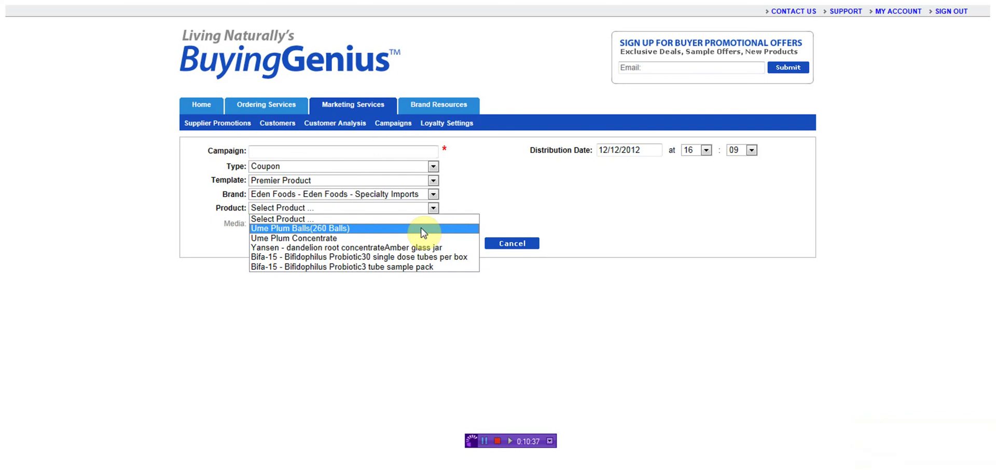
left_click(451, 205)
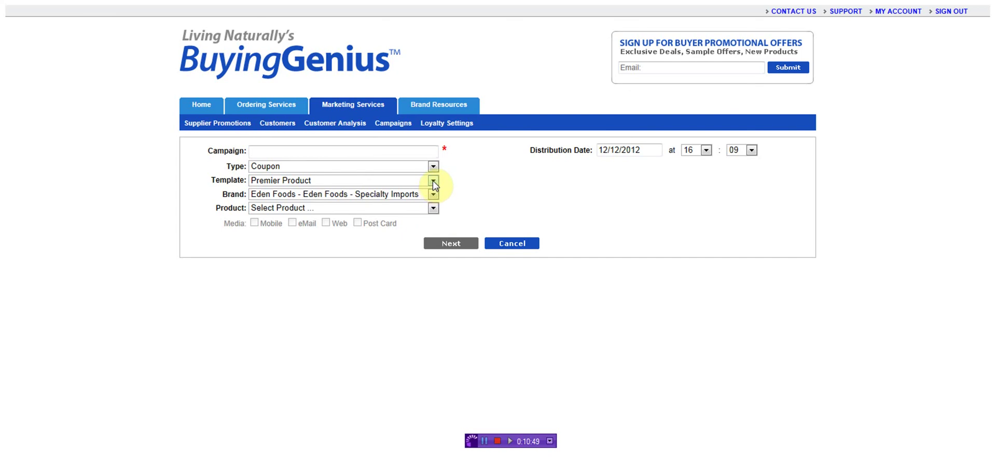
left_click(434, 194)
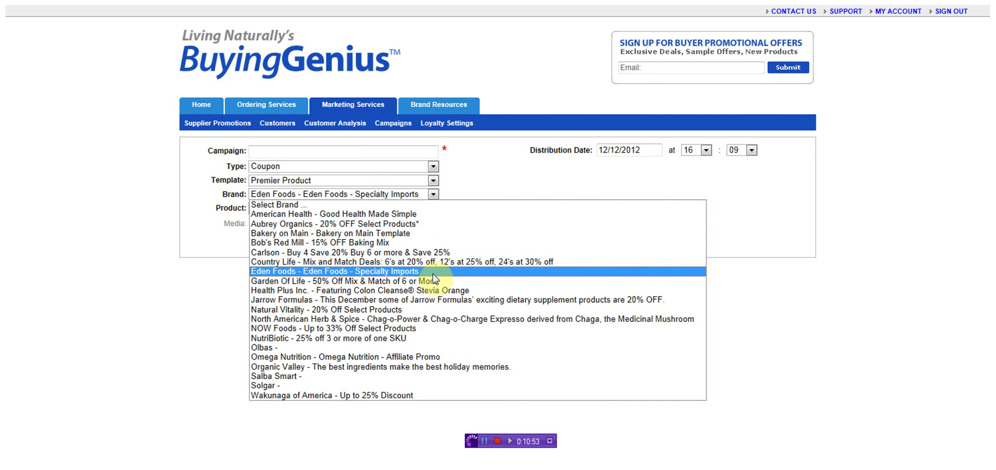
left_click(456, 185)
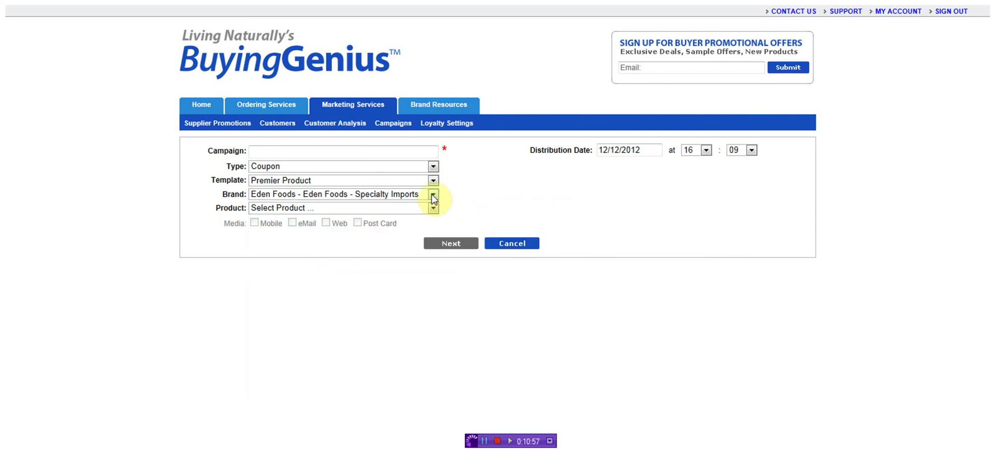
left_click(433, 181)
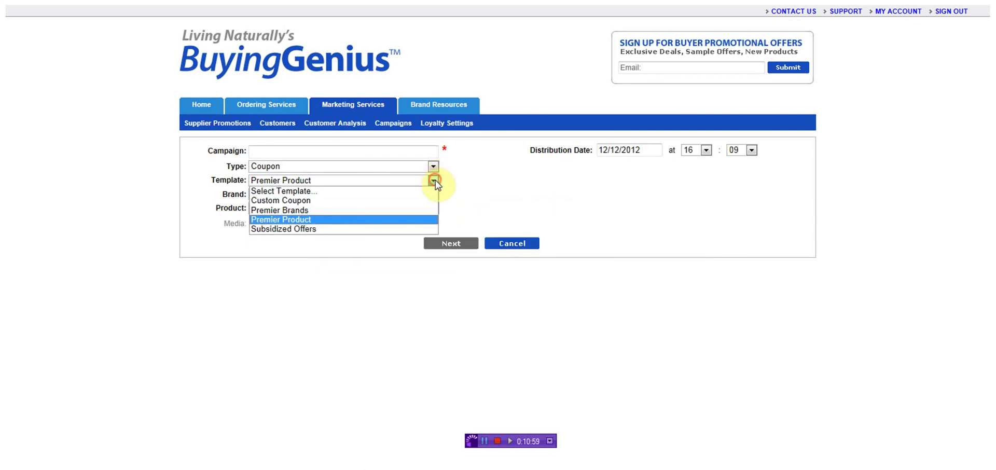
left_click(429, 218)
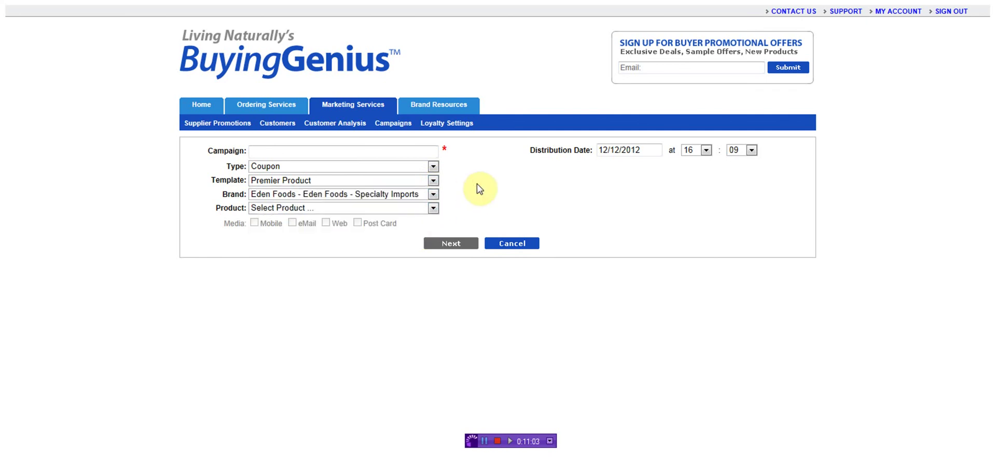
Step: Switch the template to Subsidized Offers, choose the offer "$2.50 Off Organic Life Vitamins", and select Mobile media
left_click(428, 183)
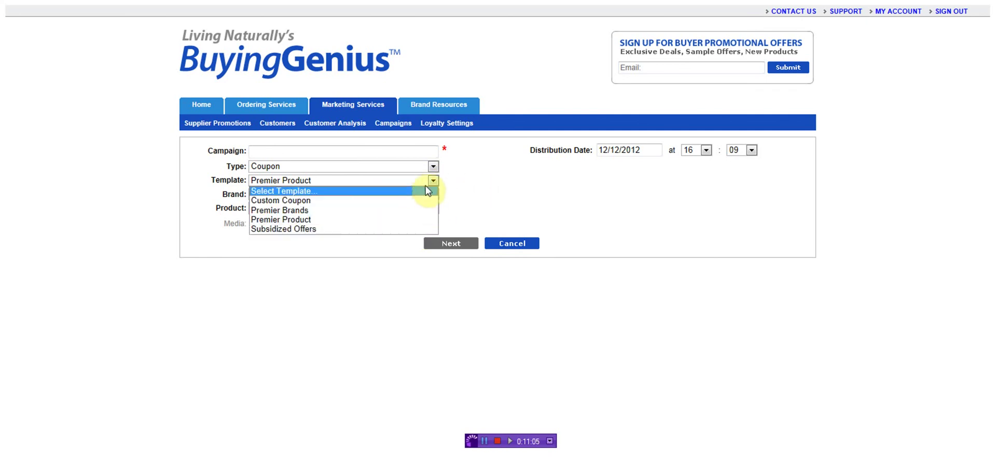
left_click(423, 228)
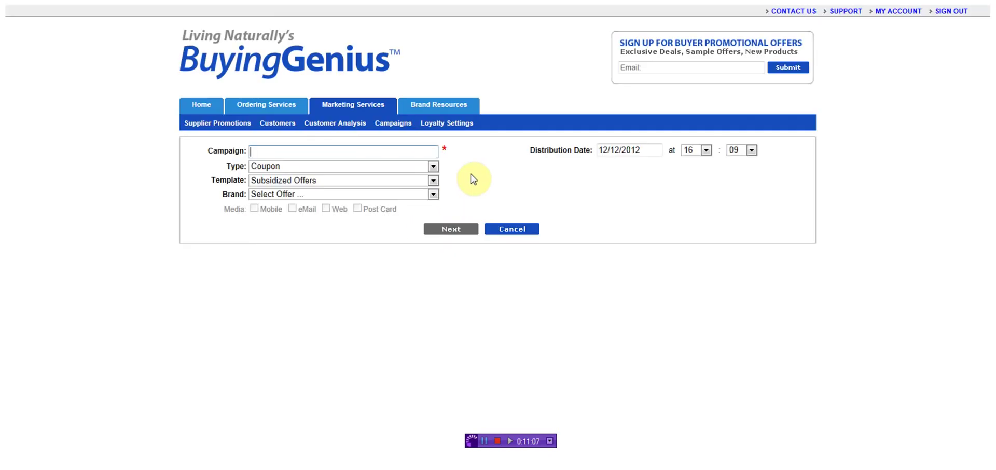
left_click(433, 195)
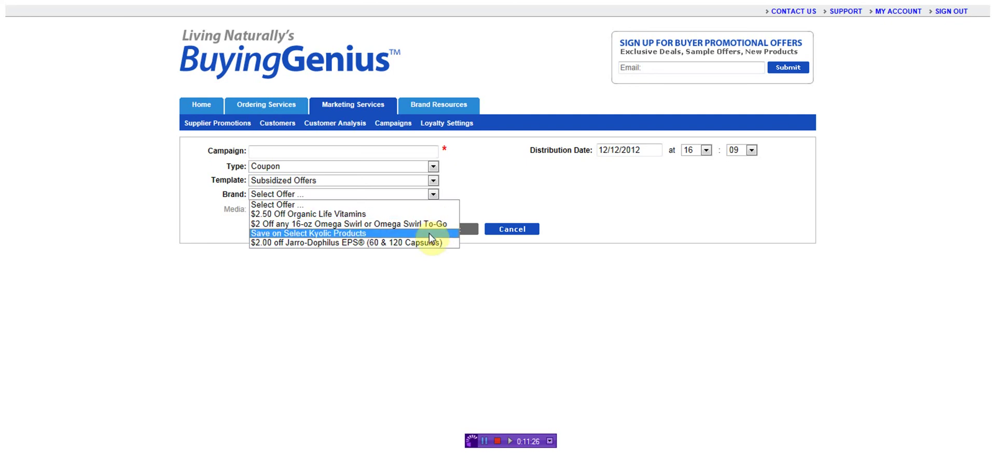
left_click(427, 213)
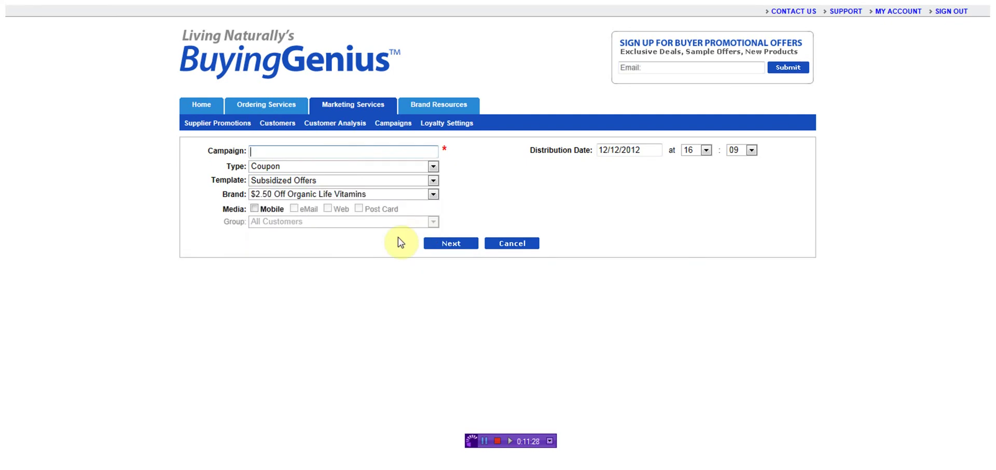
left_click(253, 207)
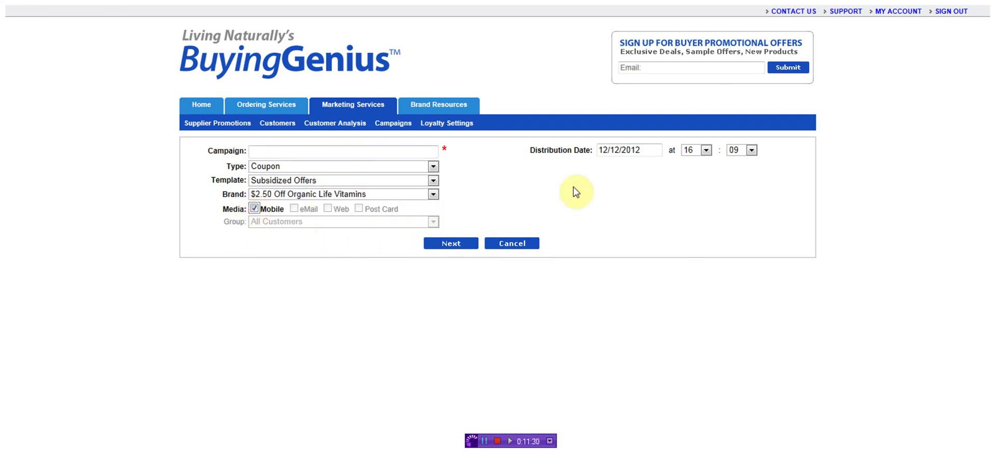
Step: Name the campaign "Testing4" and continue to the mobile content form
left_click(456, 247)
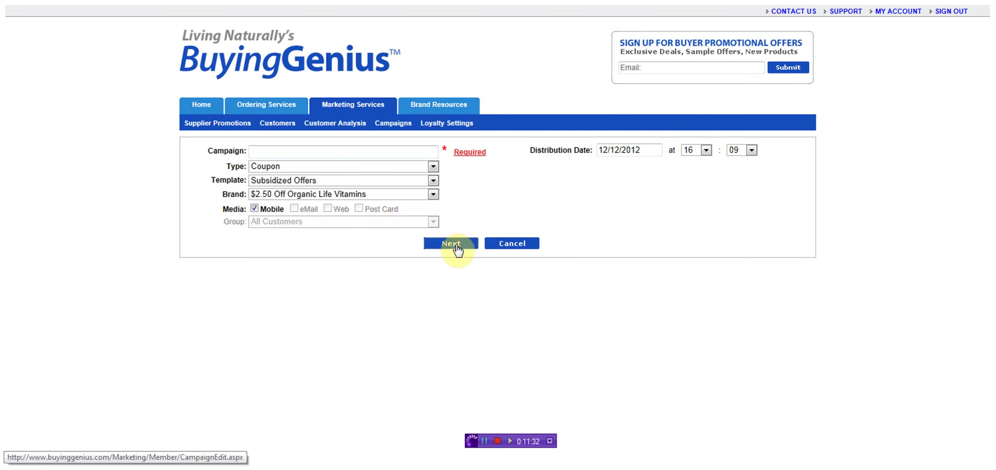
left_click(298, 151)
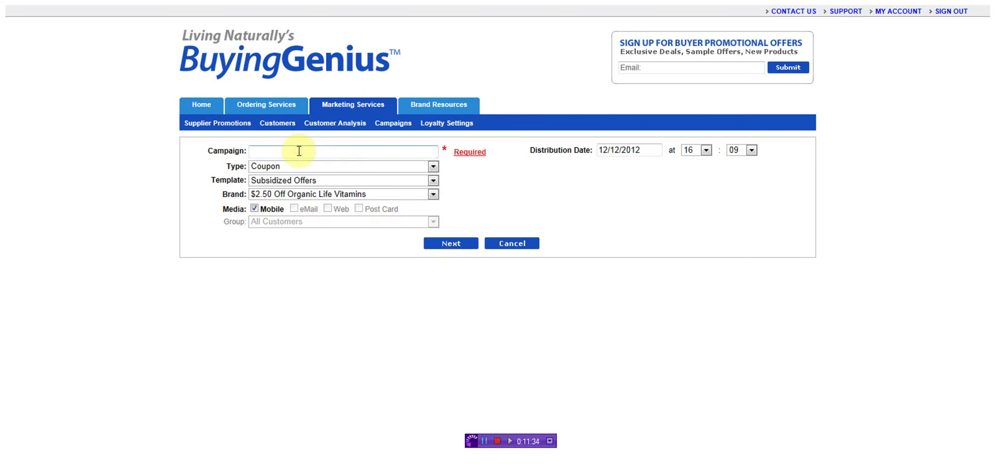
type("Testing4")
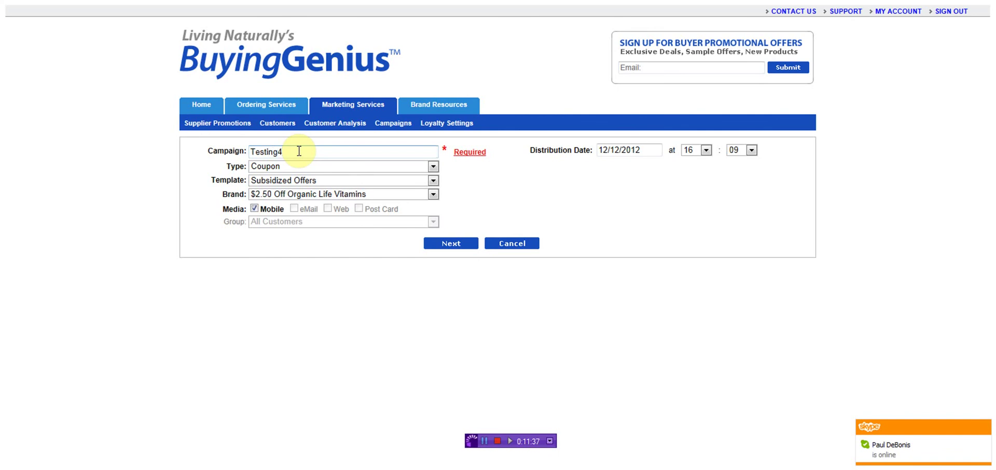
left_click(458, 244)
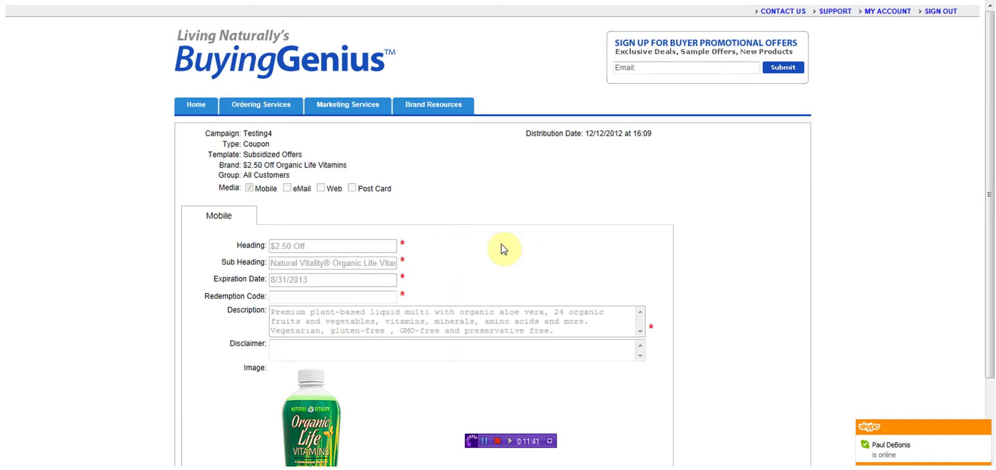
Step: Enter redemption code 2468 and the disclaimer "Available only at one location." for the coupon
scroll(610, 244, "down", 7)
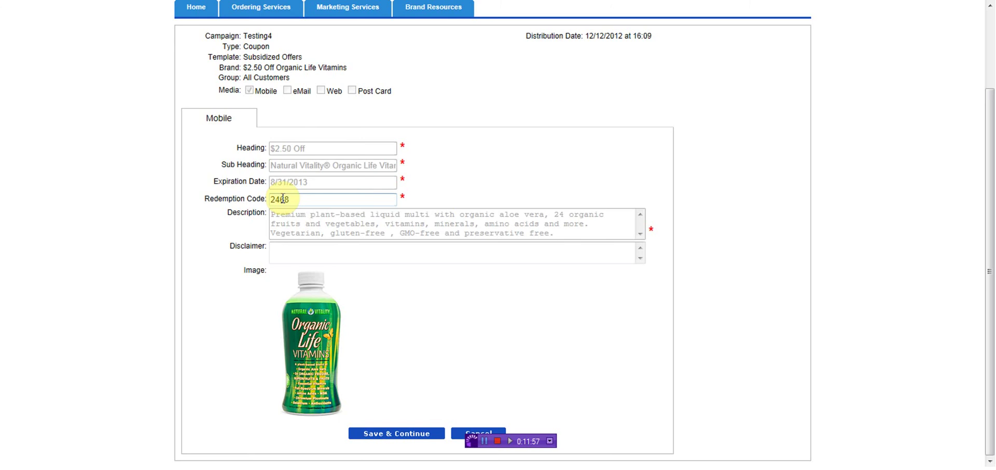
left_click(299, 252)
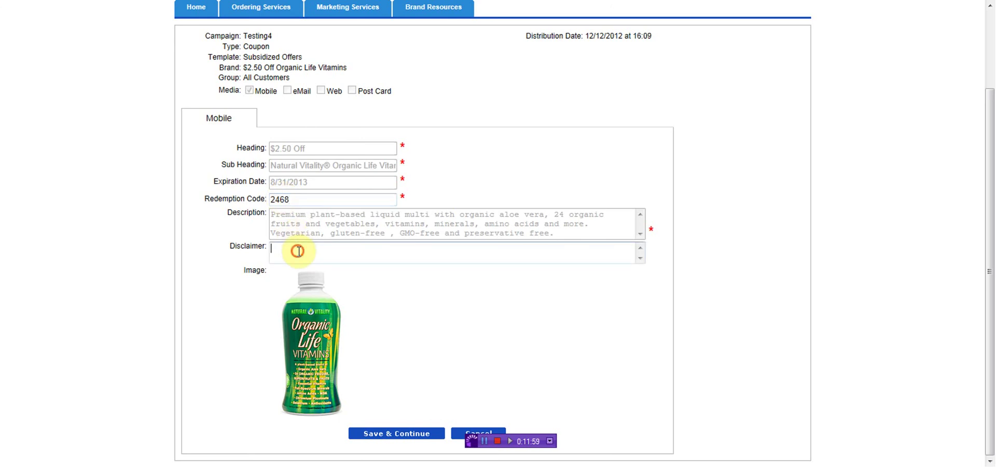
type("Available only at one location.")
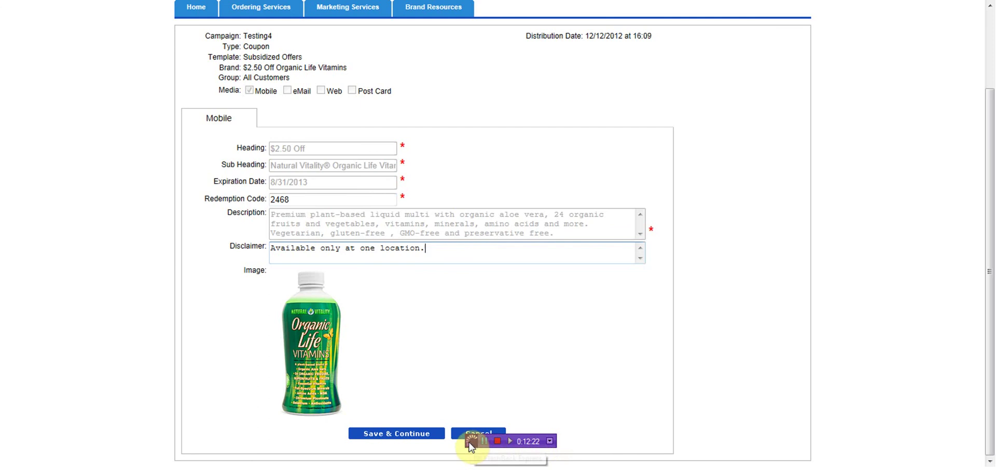
Step: Save the coupon content and send the Testing4 campaign with confirmation
left_click(427, 436)
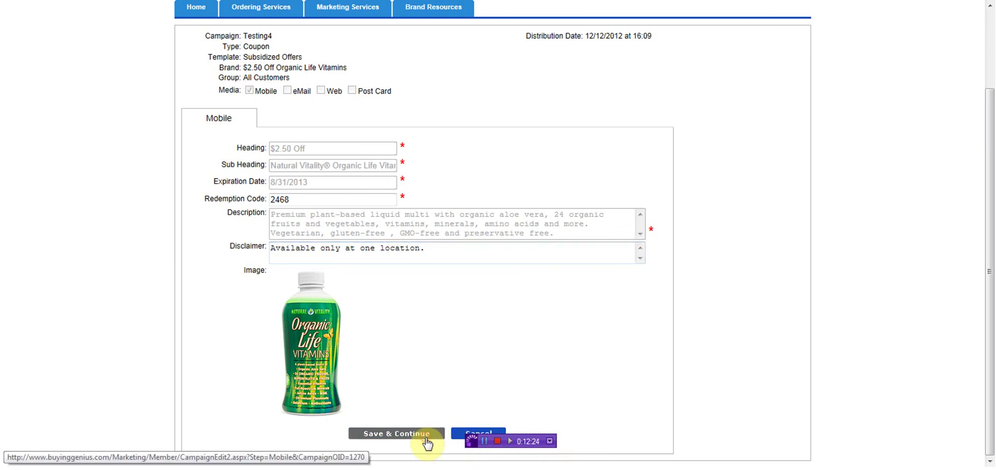
left_click(463, 267)
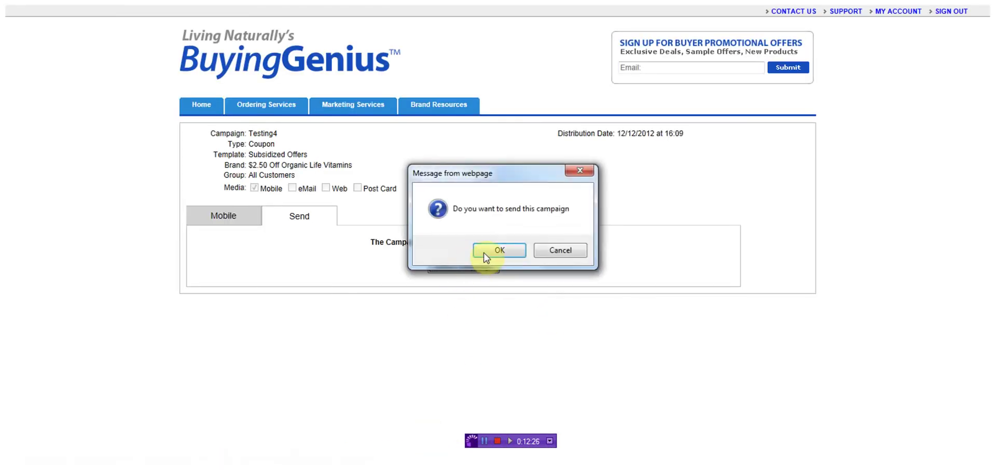
left_click(485, 251)
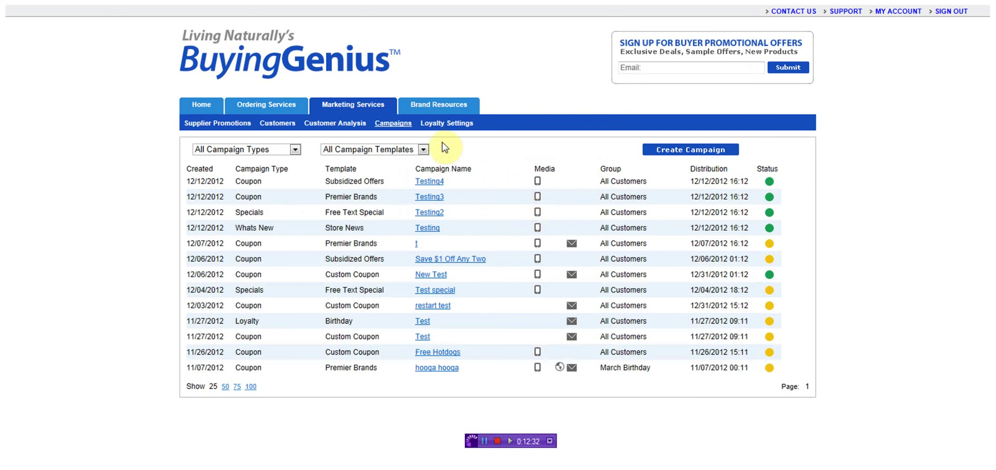
Step: In the supplier promotions, enter redeem code 89172 for the $2.00 Off Barleans Omega Swirl offer and send it to all mobile customers
left_click(220, 126)
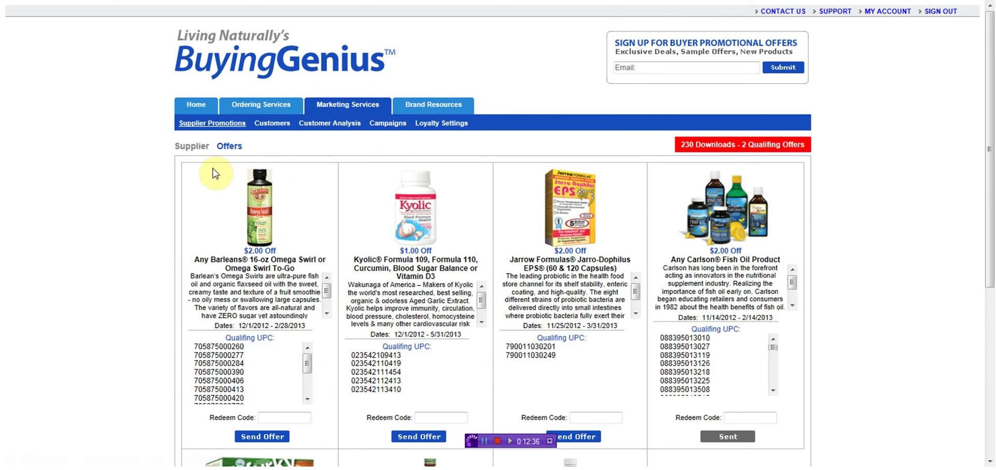
scroll(161, 187, "down", 4)
scroll(140, 196, "down", 2)
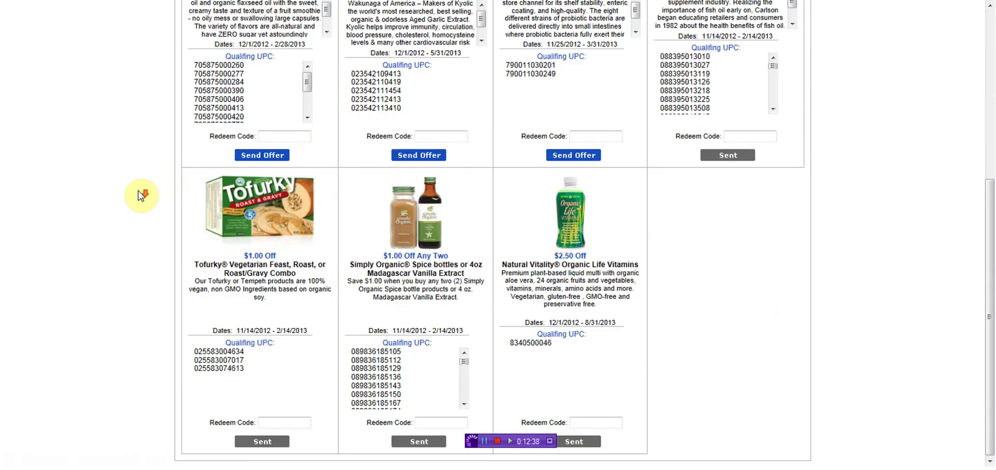
scroll(141, 196, "up", 4)
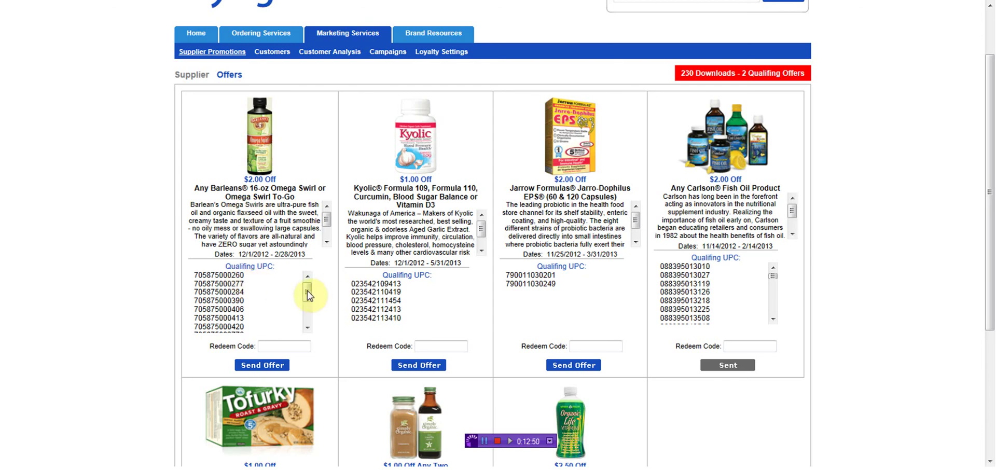
mouse_move(307, 291)
left_mouse_down()
mouse_move(307, 317)
mouse_move(307, 285)
left_mouse_up()
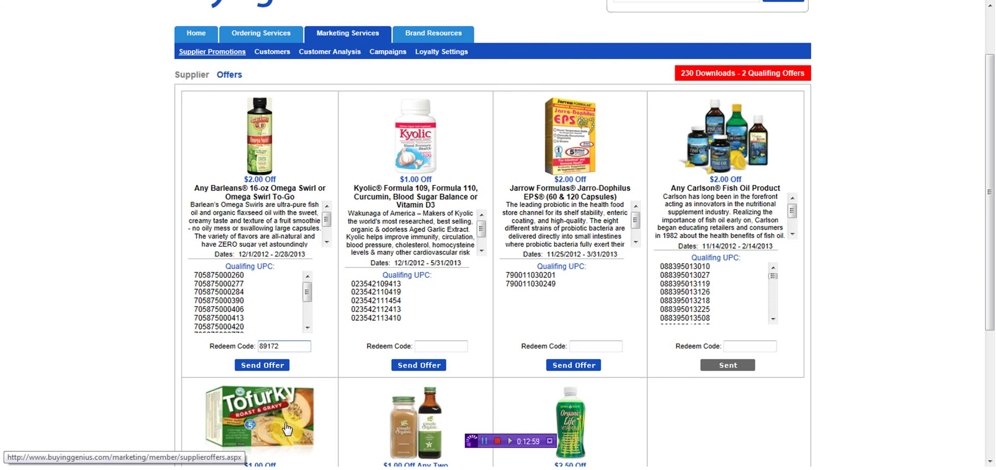
left_click(269, 363)
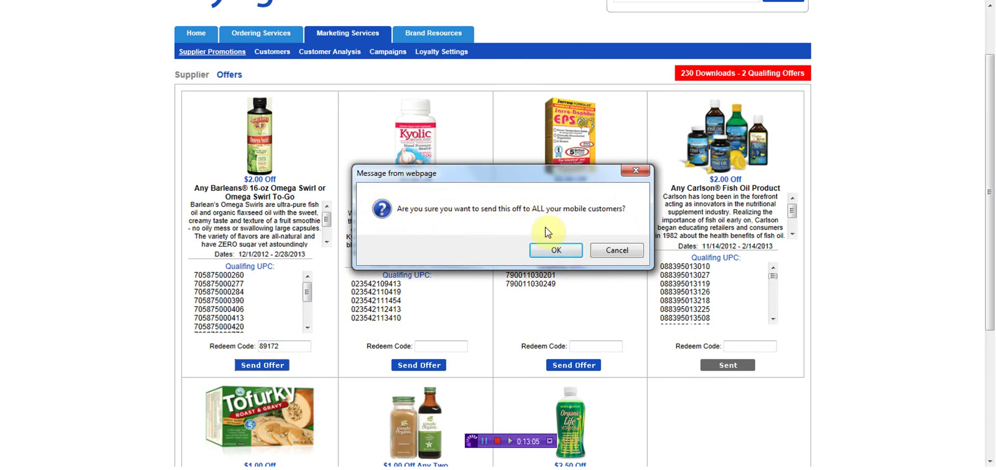
left_click(554, 251)
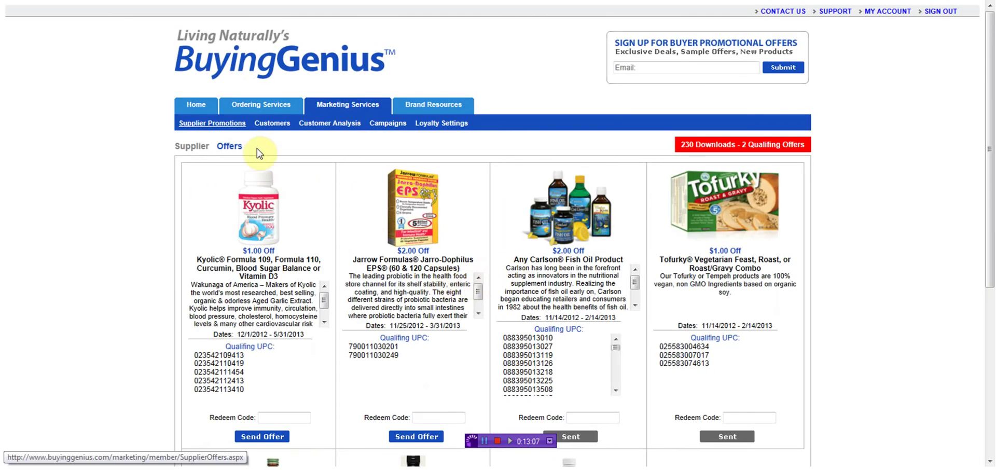
Step: Check the campaign list for the sent supplier offer, and review the remaining offers in the supplier promotions
left_click(369, 122)
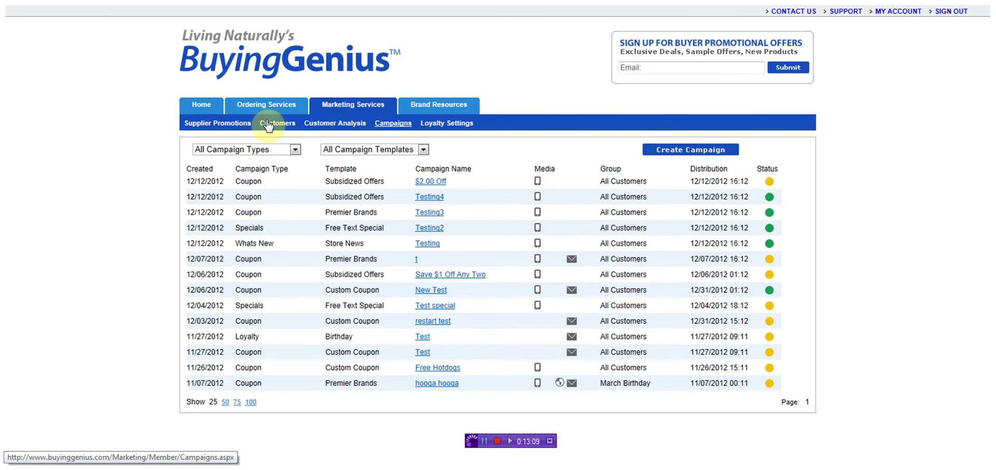
left_click(218, 123)
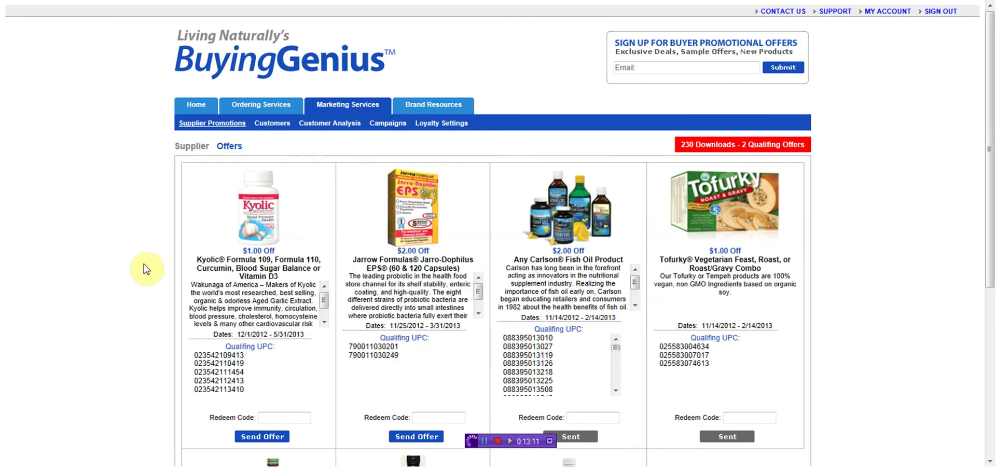
scroll(192, 244, "down", 3)
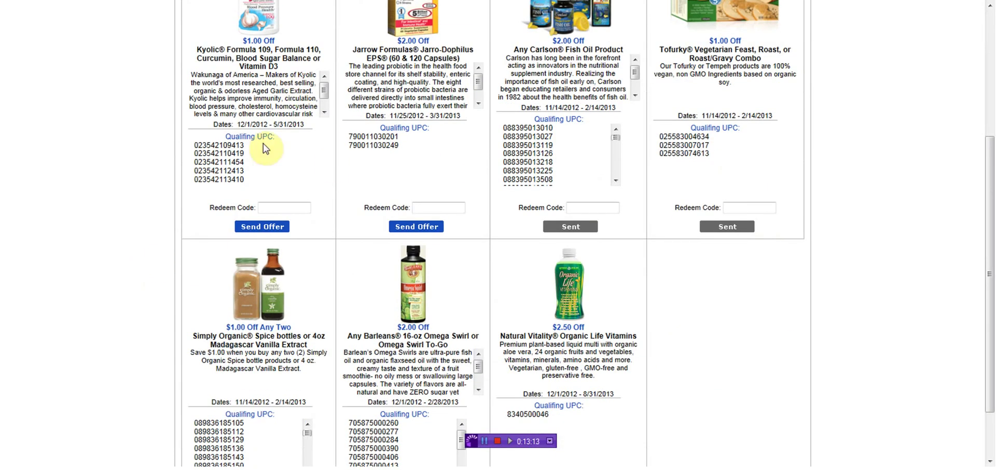
scroll(289, 166, "up", 3)
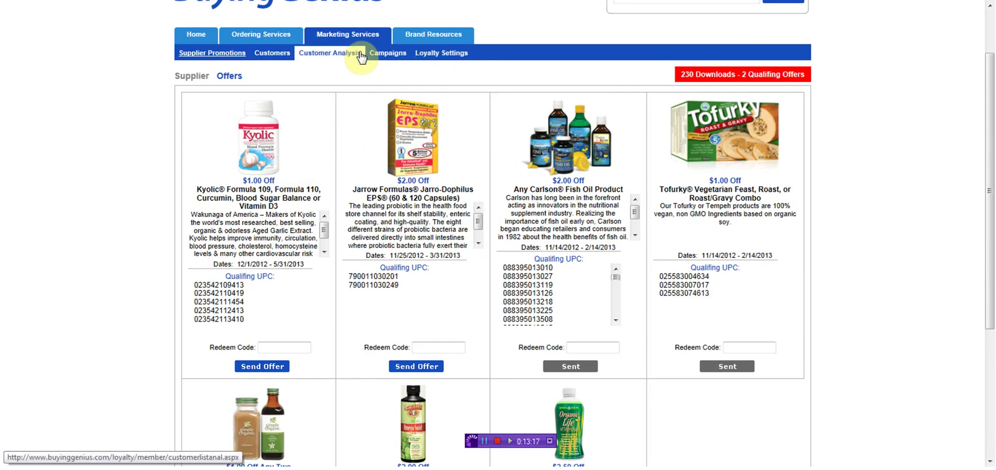
Step: View the settings of the "$2.00 Off" campaign from the campaign list, and return without making changes
left_click(384, 53)
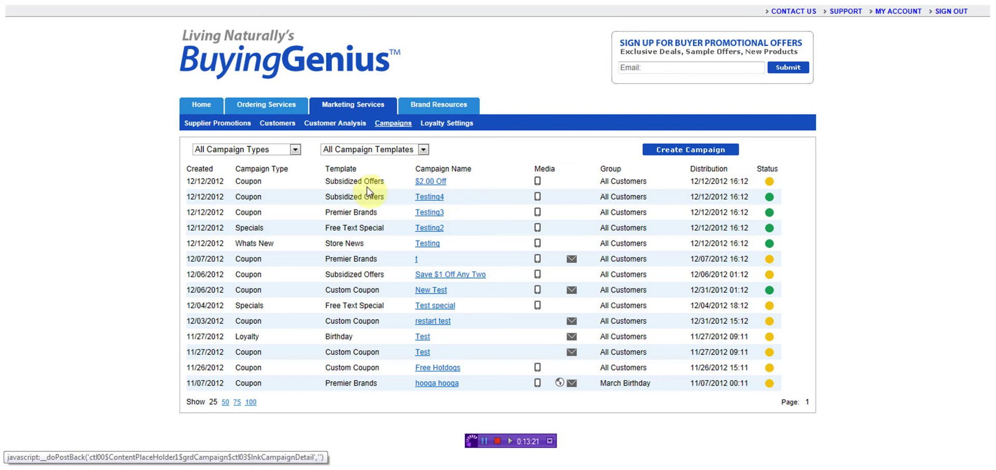
left_click(435, 182)
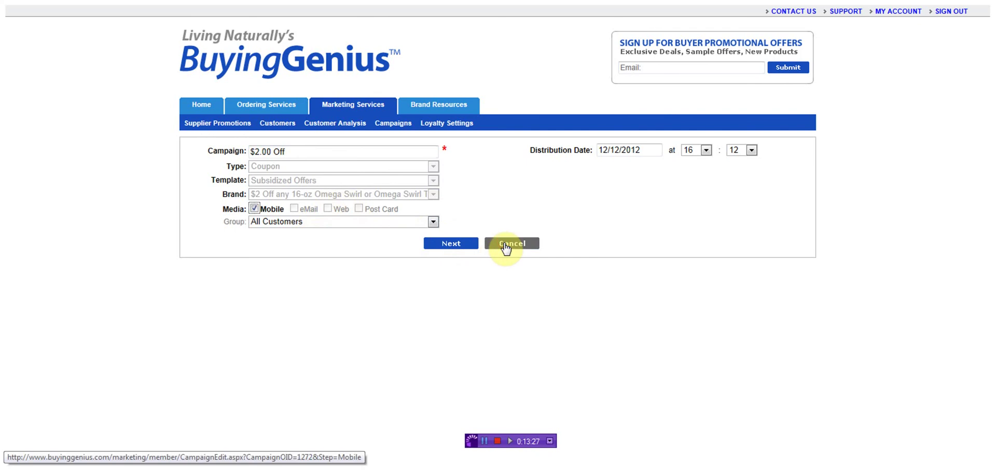
left_click(529, 244)
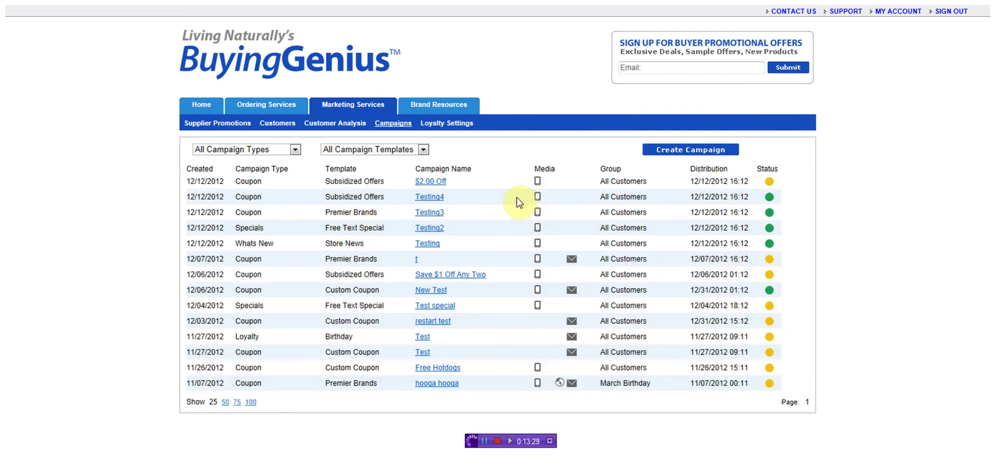